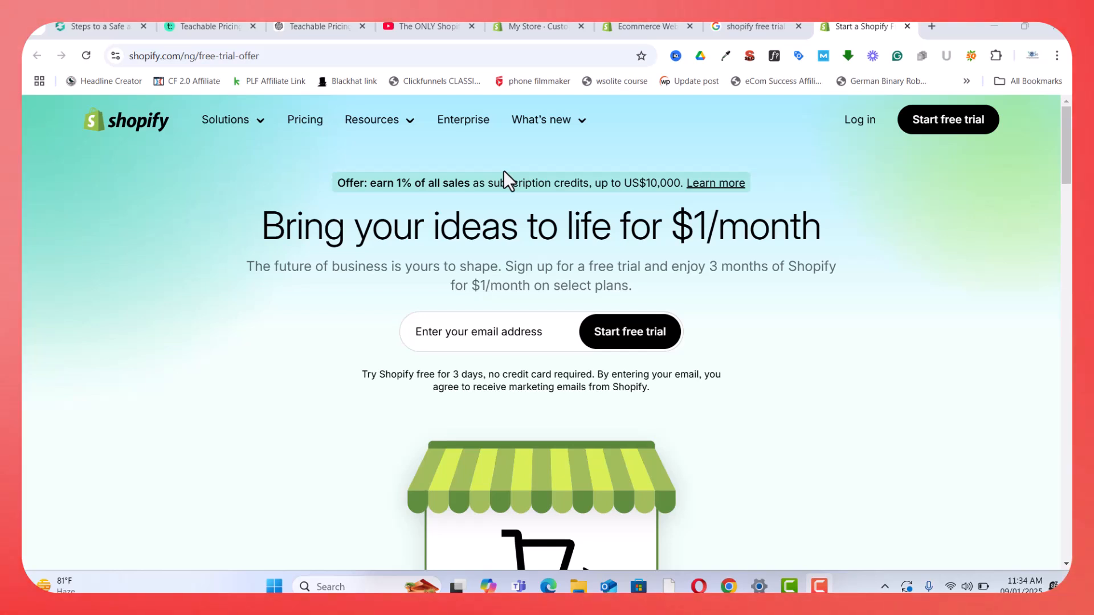
left_click(453, 323)
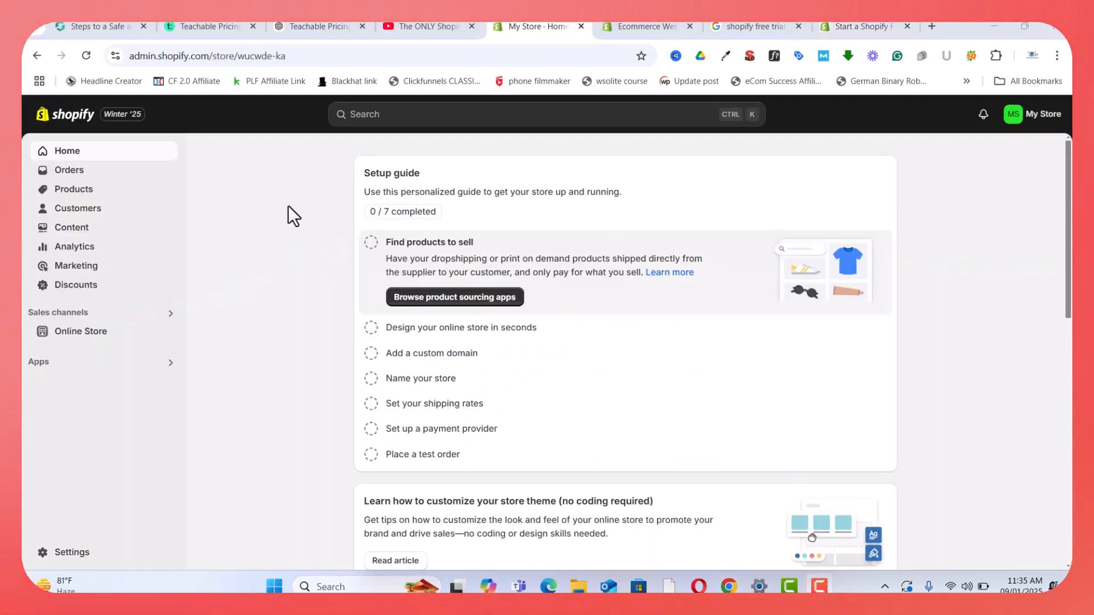
scroll(296, 251, "down", 3)
scroll(296, 254, "up", 3)
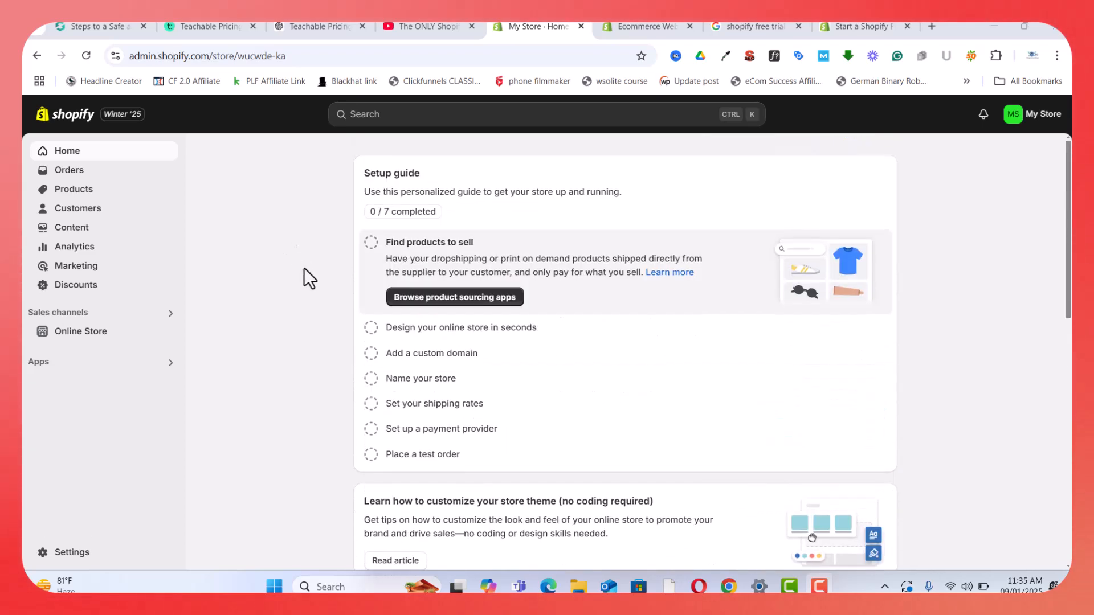
Open the online store's Themes page and look over the current theme, the theme library and the popular free themes.
left_click(85, 335)
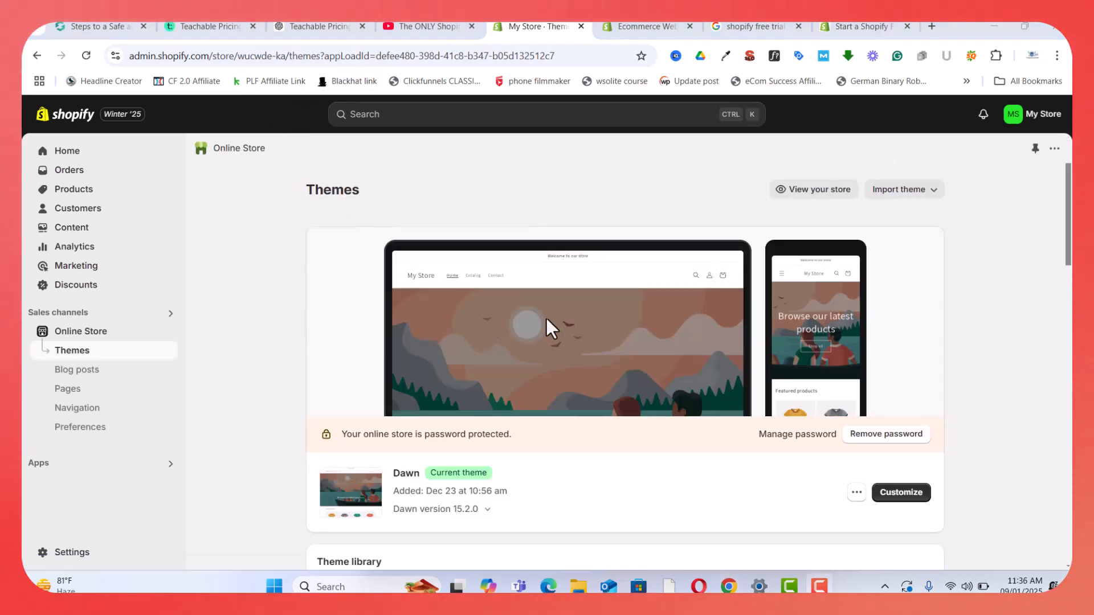
scroll(617, 356, "down", 8)
scroll(618, 358, "up", 7)
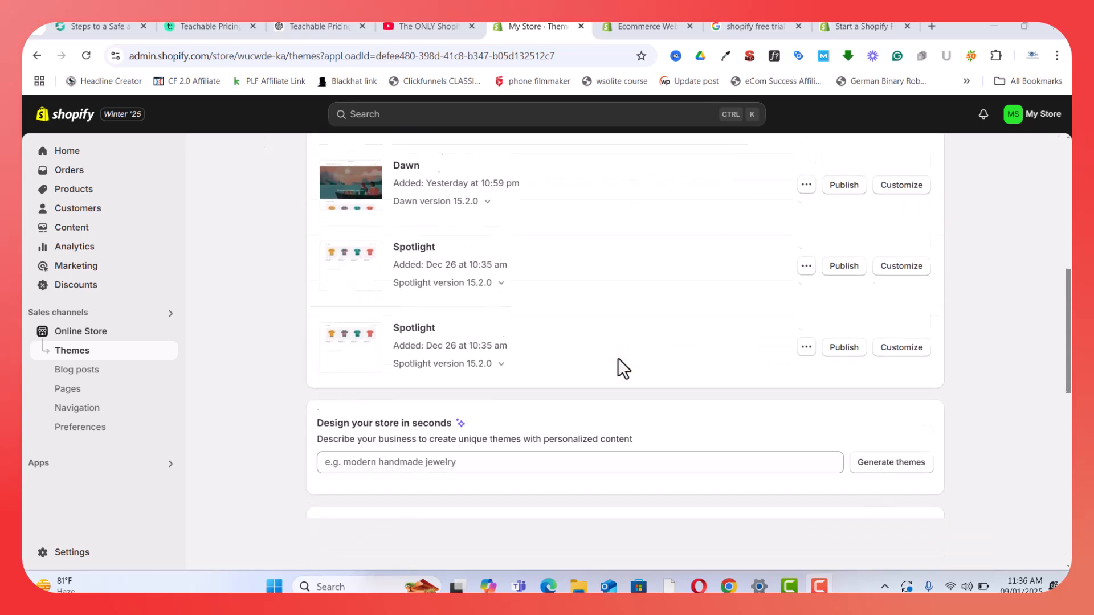
scroll(624, 359, "up", 1)
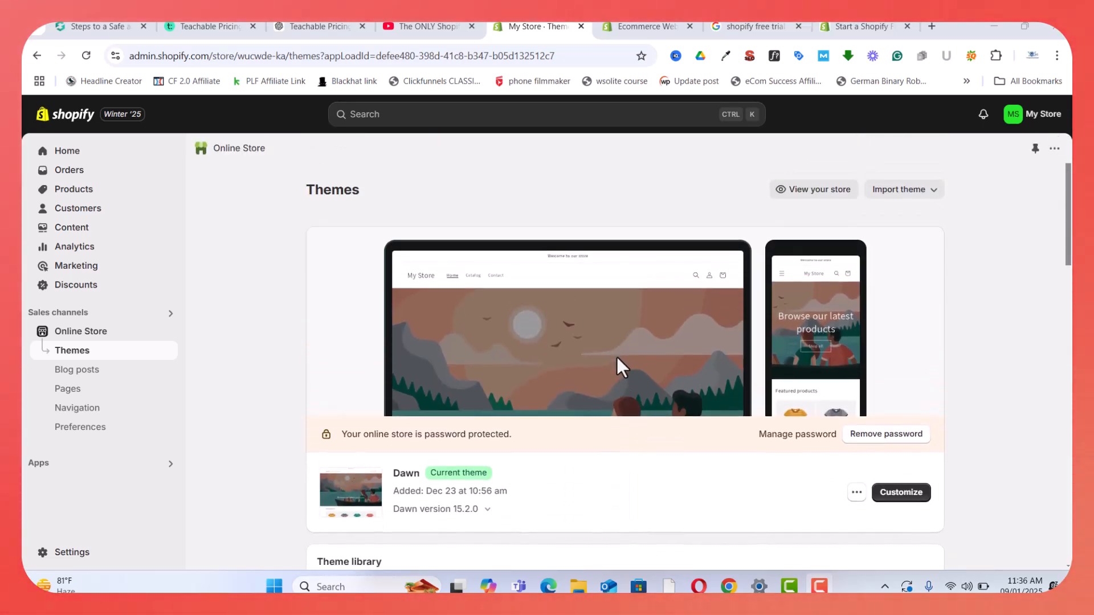
scroll(624, 358, "down", 2)
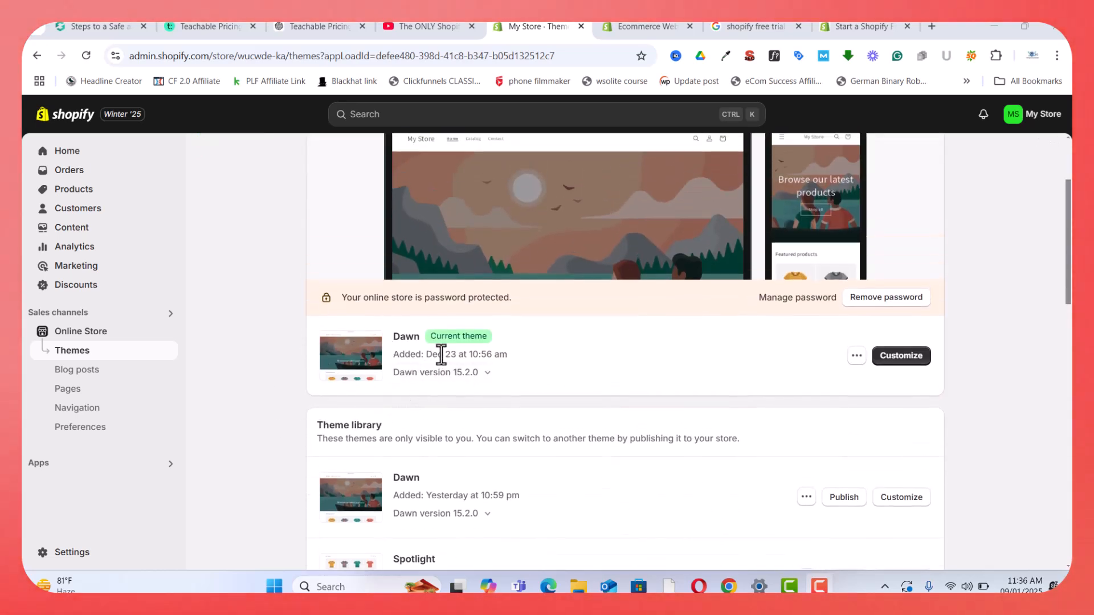
scroll(666, 393, "down", 10)
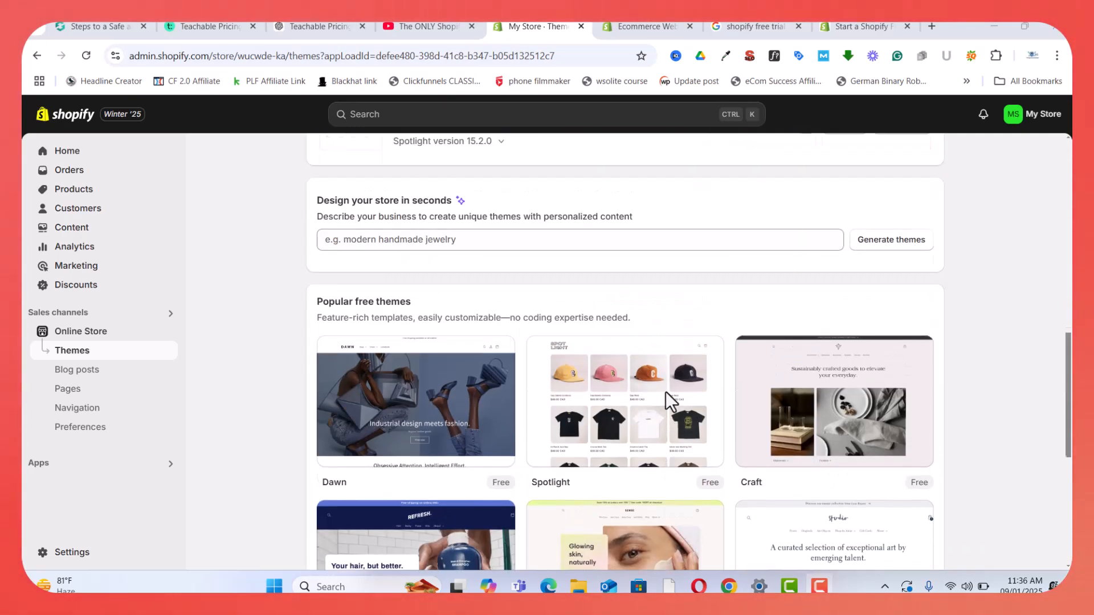
scroll(665, 392, "down", 6)
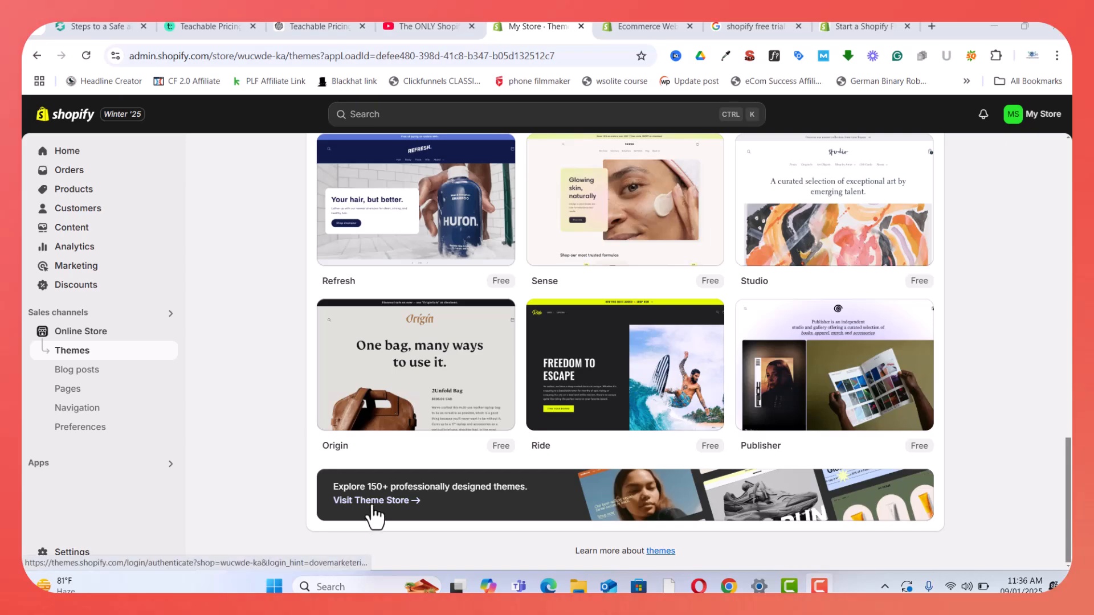
Switch to the Shopify Theme Store page and browse the free themes.
key("ctrl+Tab")
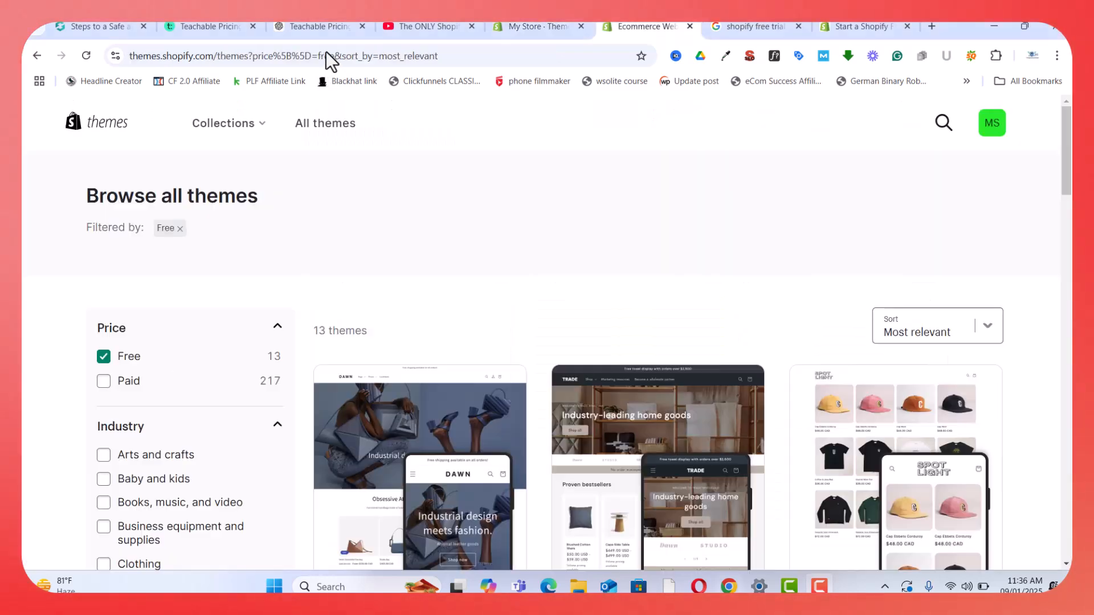
scroll(721, 478, "down", 14)
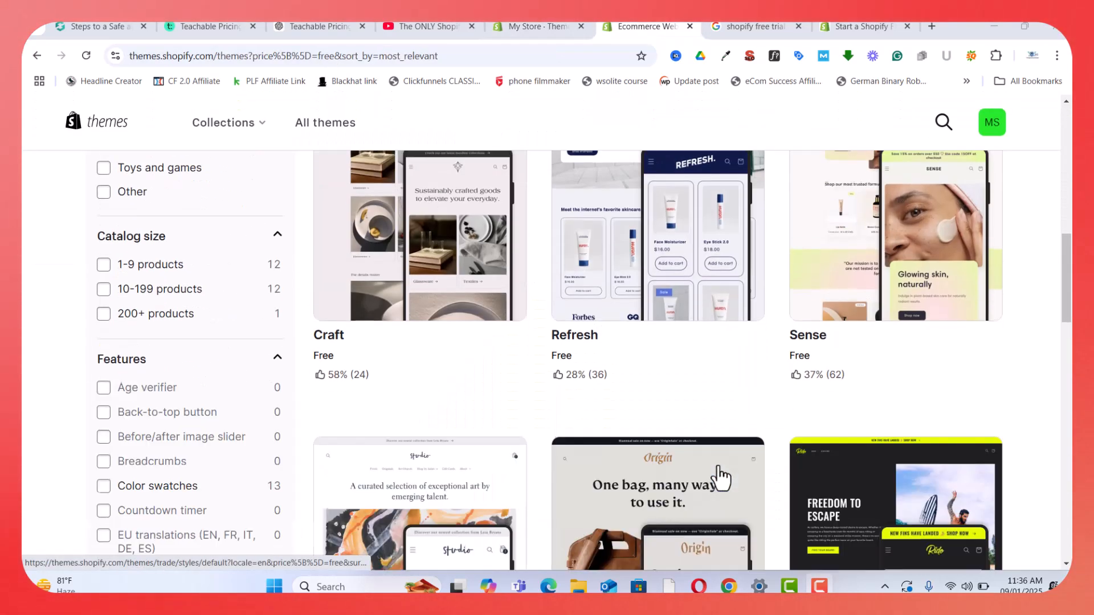
scroll(721, 478, "up", 16)
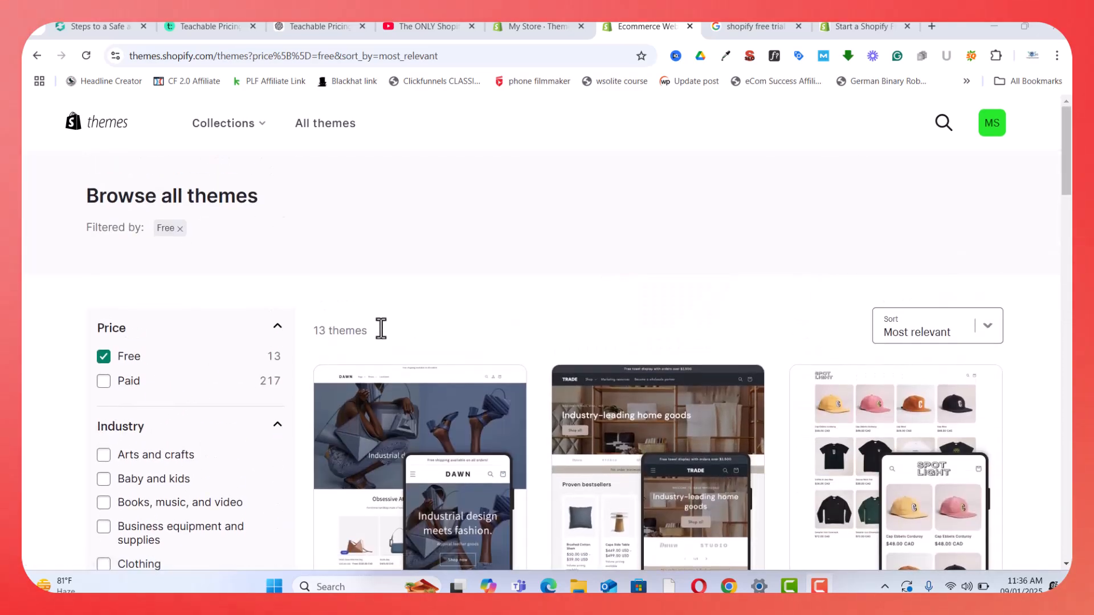
scroll(687, 419, "down", 5)
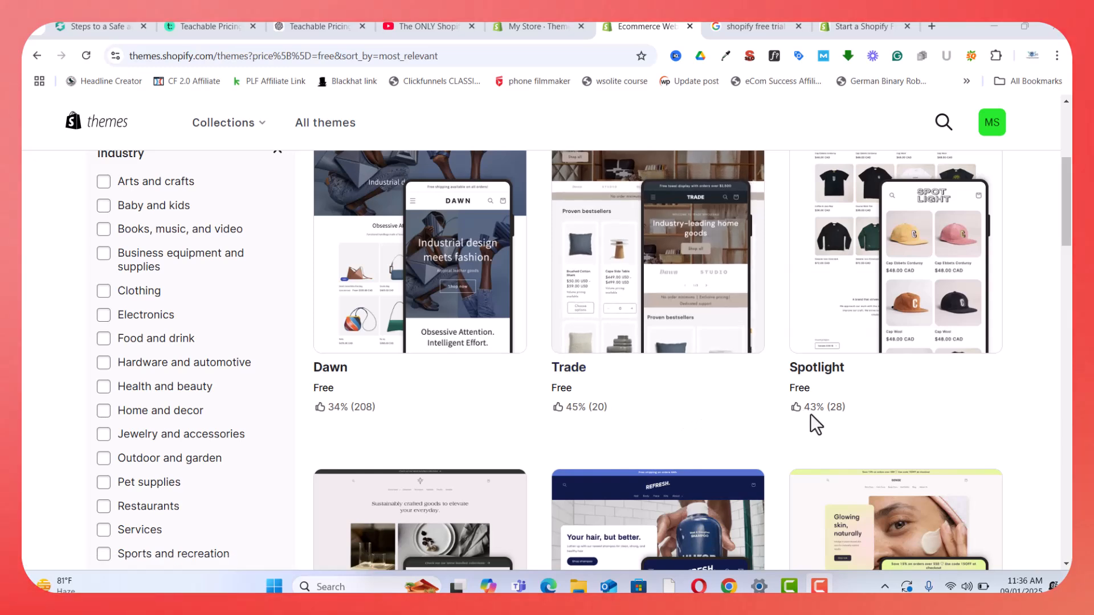
scroll(810, 414, "up", 5)
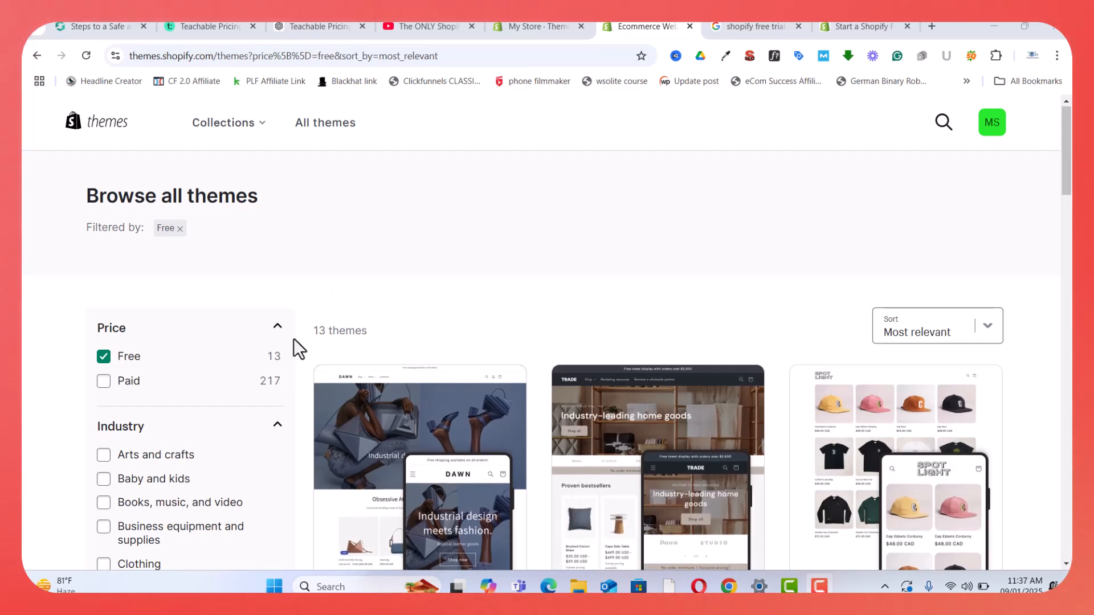
Return to the store admin, open the current Dawn theme for customizing and look over its home page preview.
key("ctrl+shift+Tab")
scroll(600, 181, "down", 3)
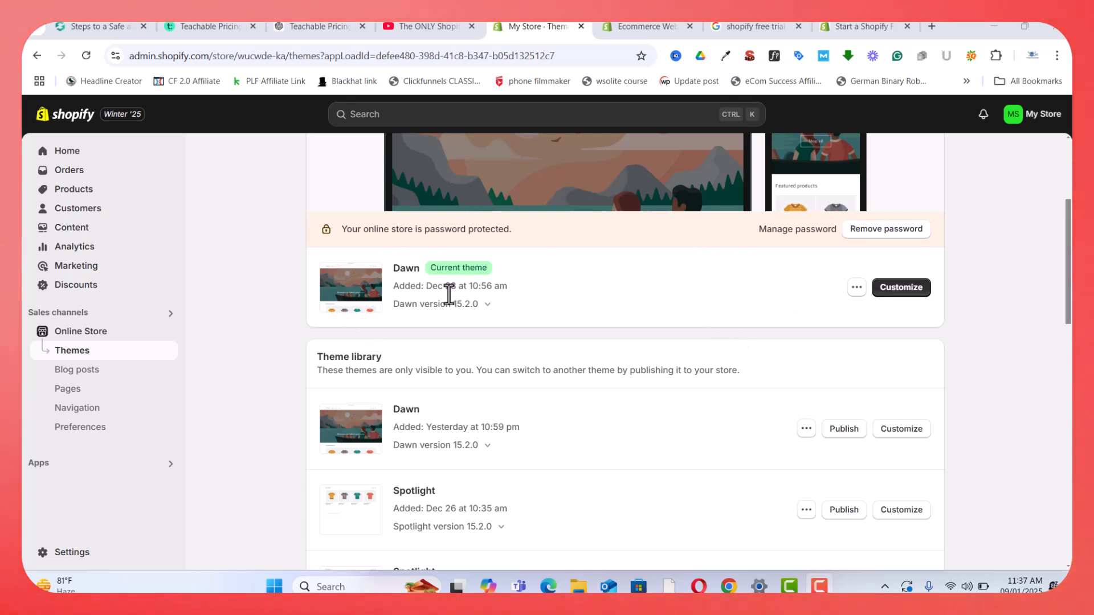
left_click(899, 290)
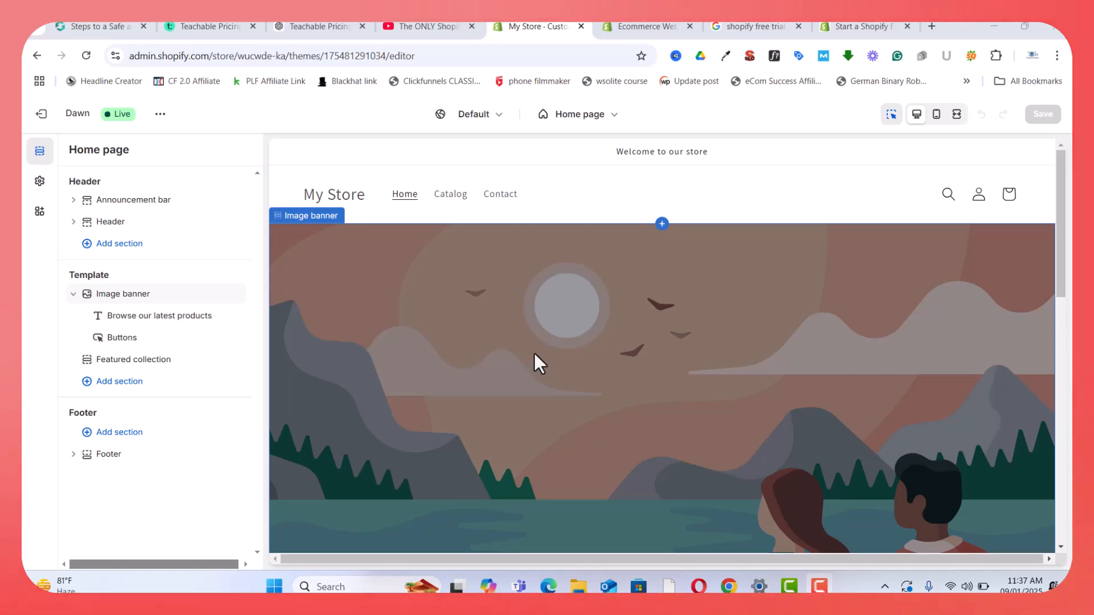
scroll(534, 351, "down", 4)
scroll(535, 350, "up", 4)
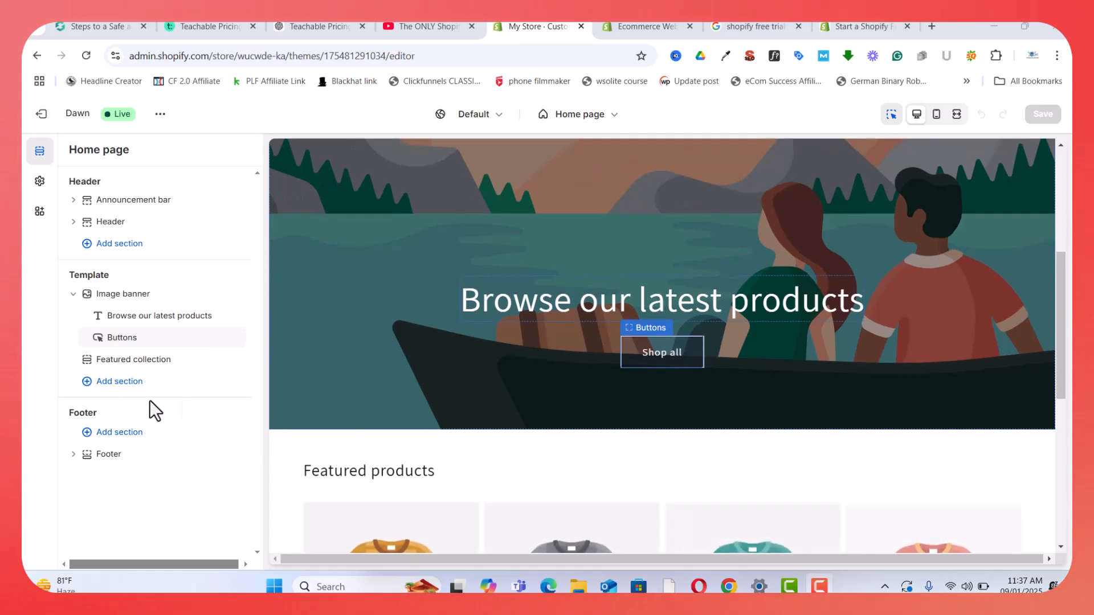
scroll(378, 368, "up", 5)
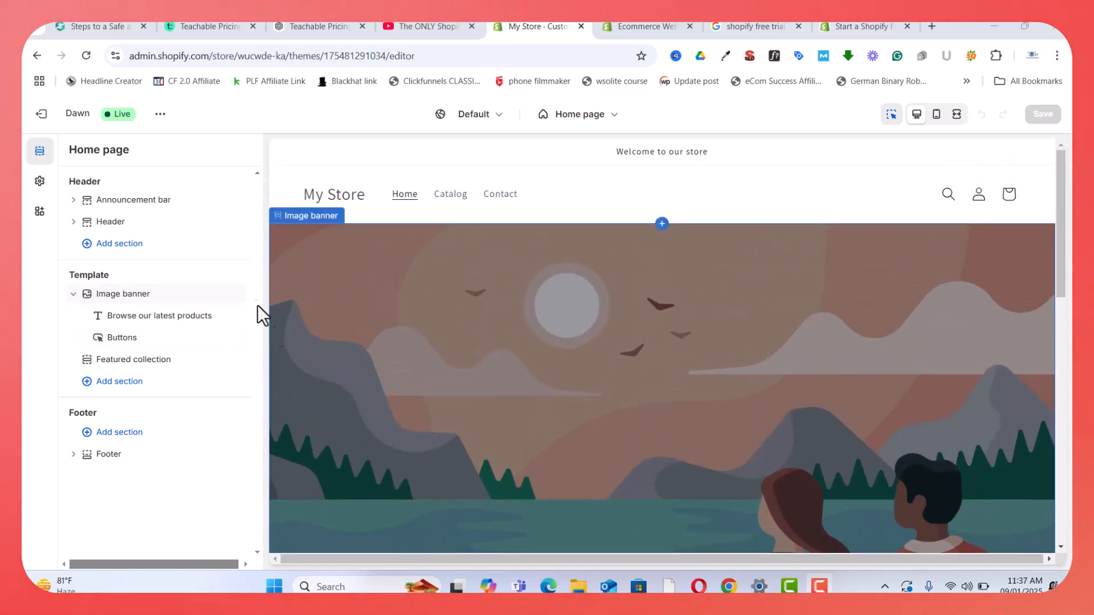
Set ECLASS_NEW_LOGO as the store logo in the theme settings reached from the header section.
left_click(340, 202)
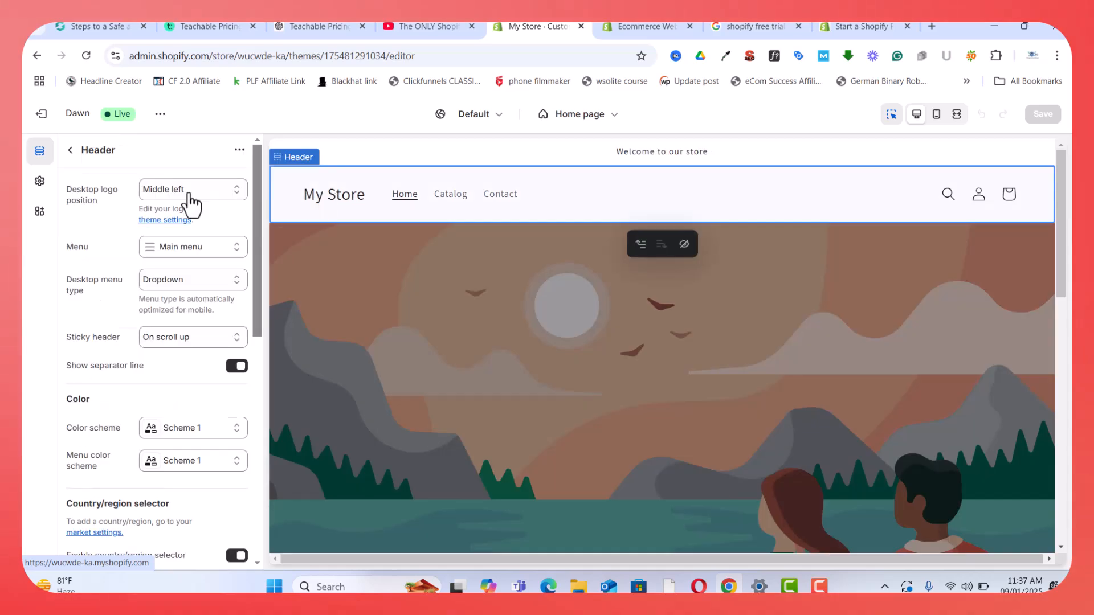
left_click(160, 221)
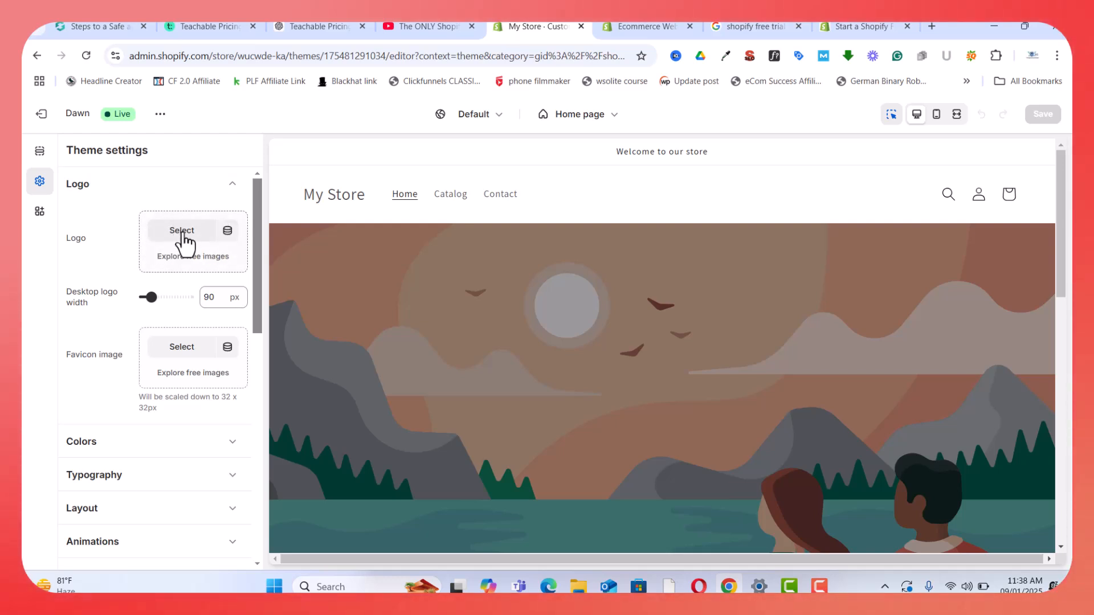
left_click(181, 232)
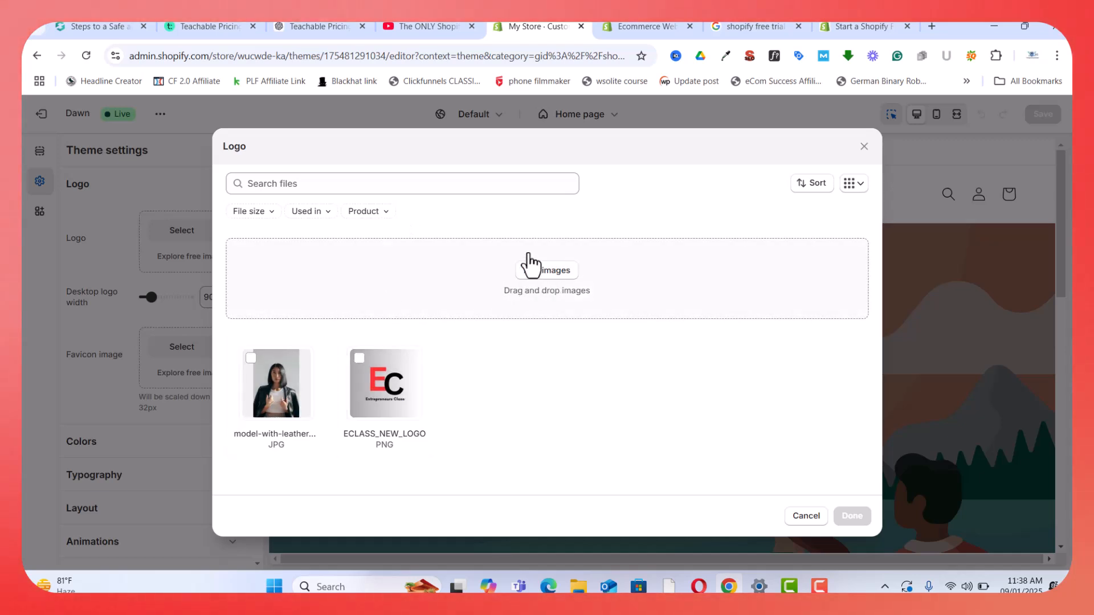
left_click(373, 392)
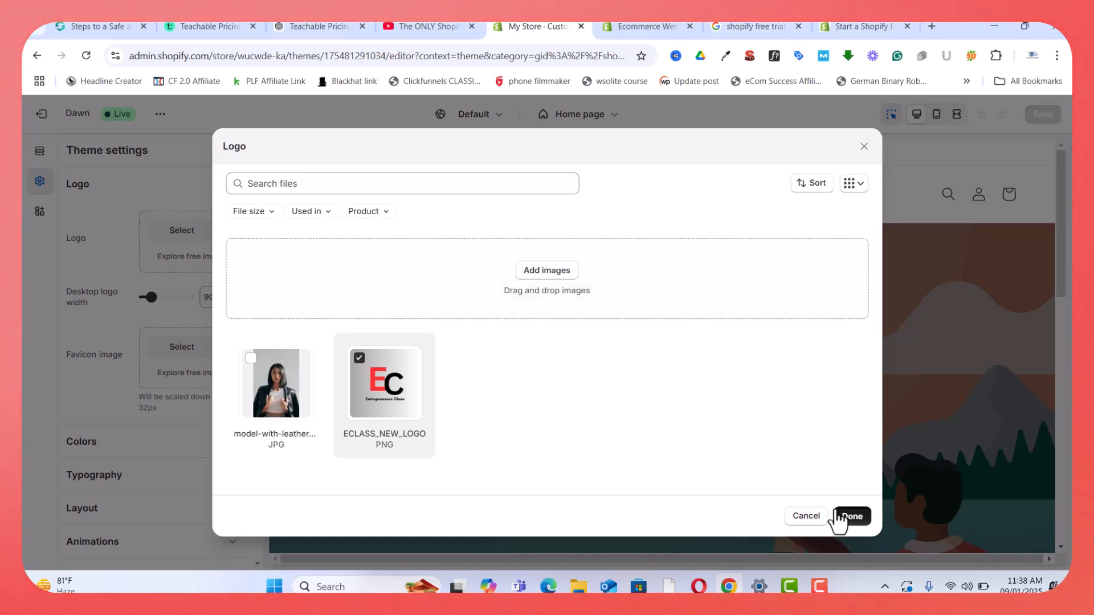
left_click(849, 516)
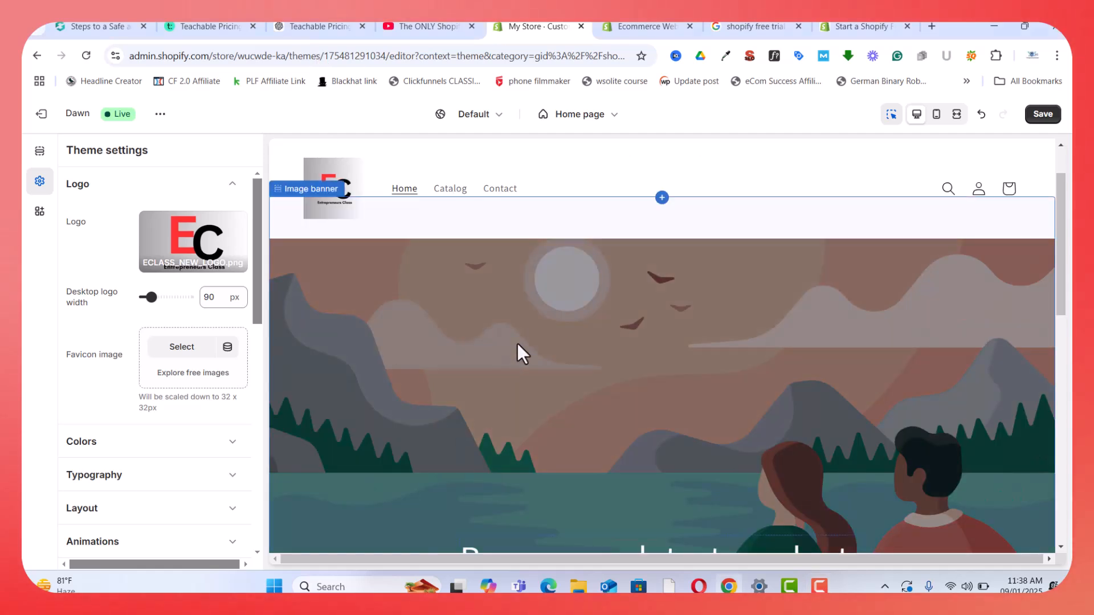
Choose the Women's Fashion free image of the woman in a black leather jacket as the image banner's second image.
left_click(590, 365)
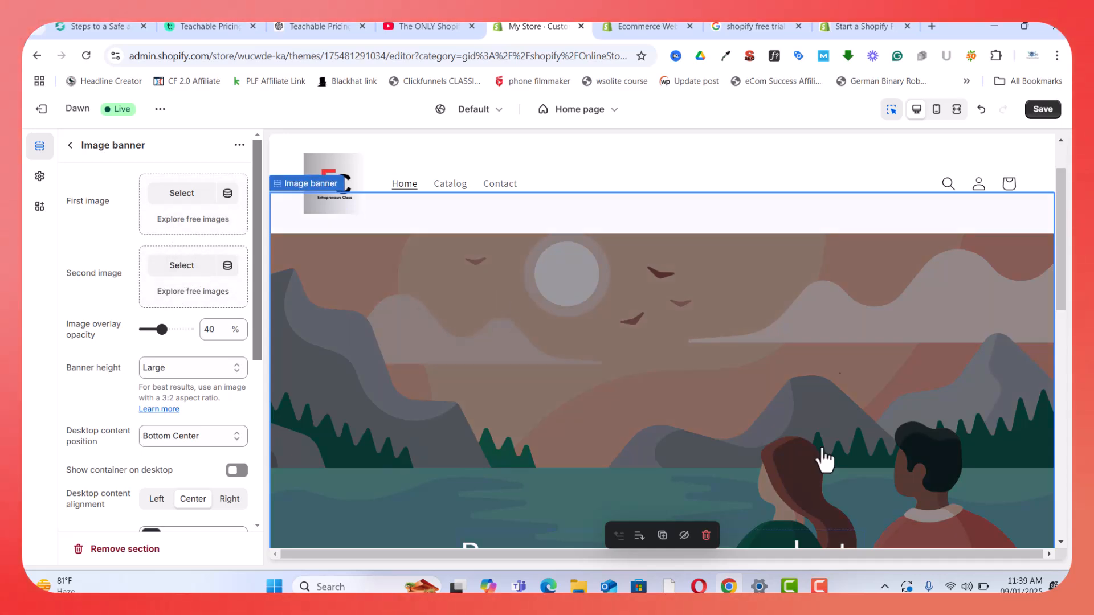
left_click(199, 292)
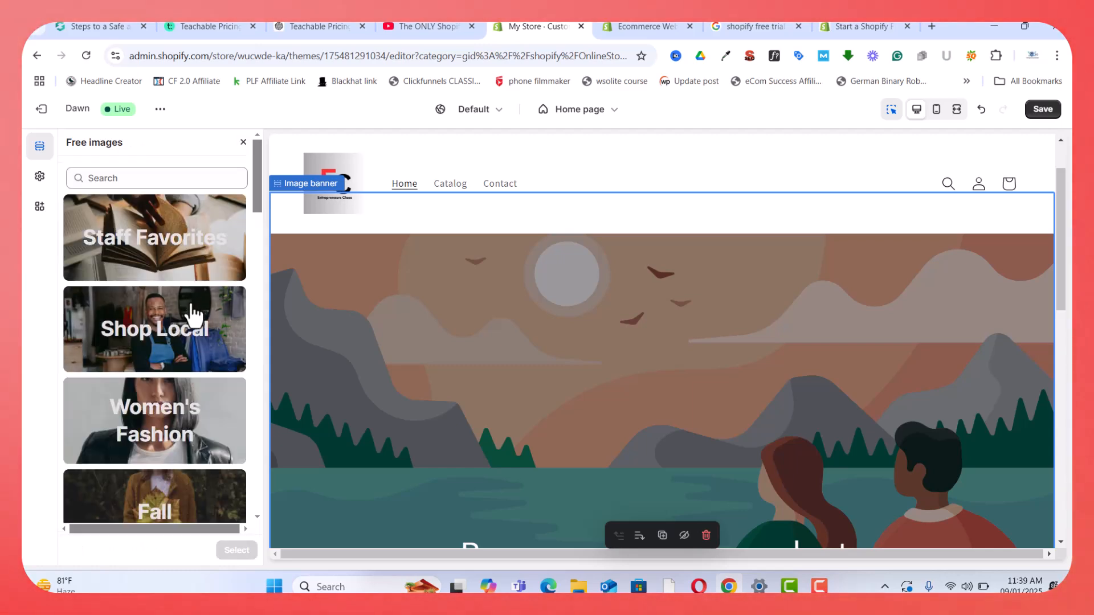
scroll(135, 329, "down", 3)
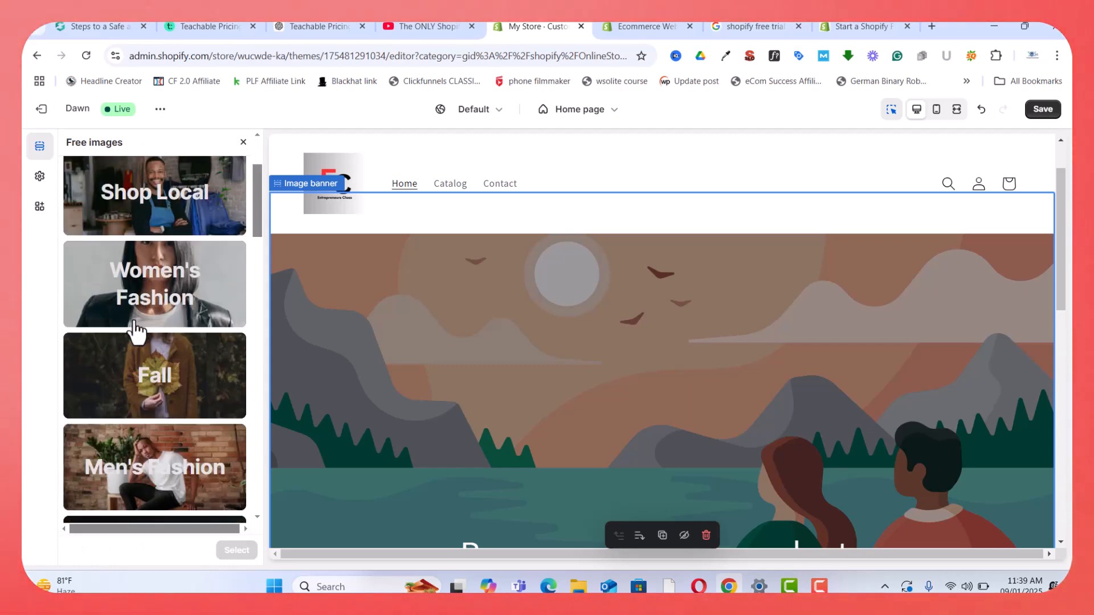
left_click(155, 291)
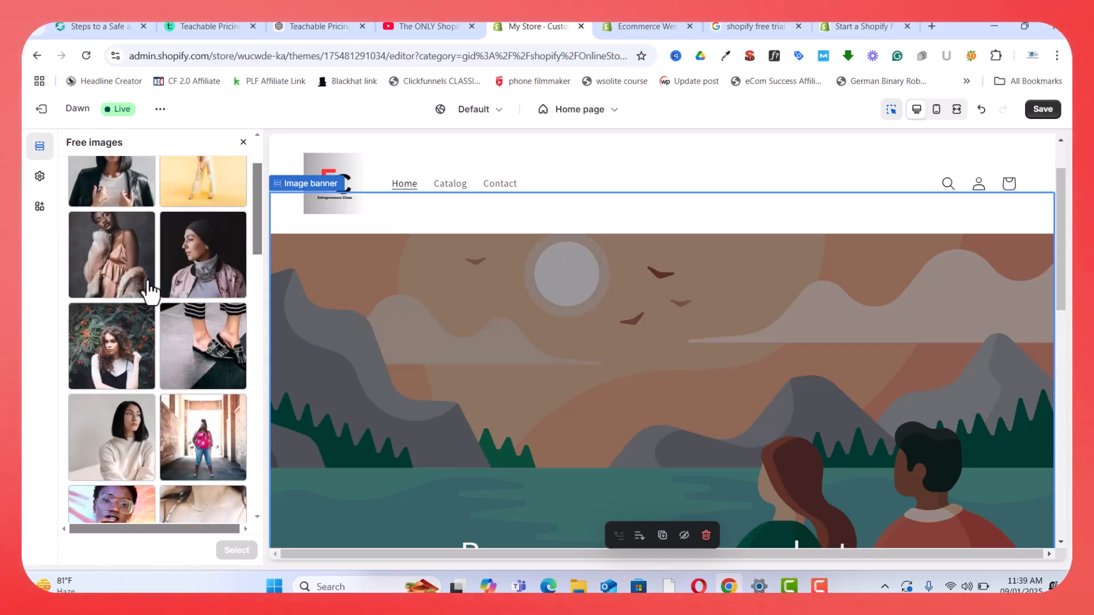
scroll(159, 293, "up", 2)
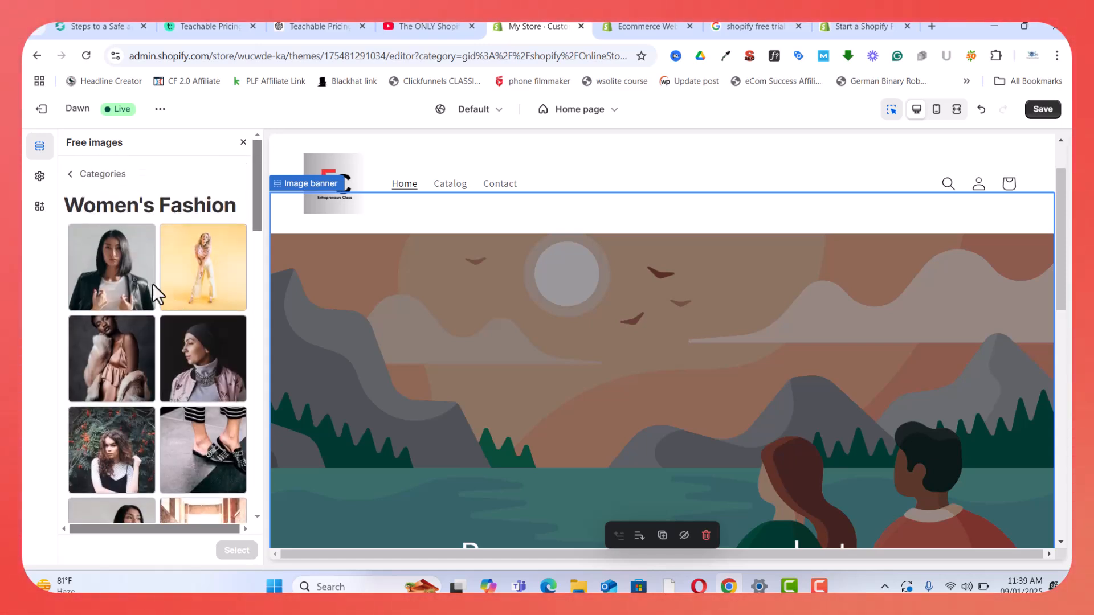
left_click(109, 283)
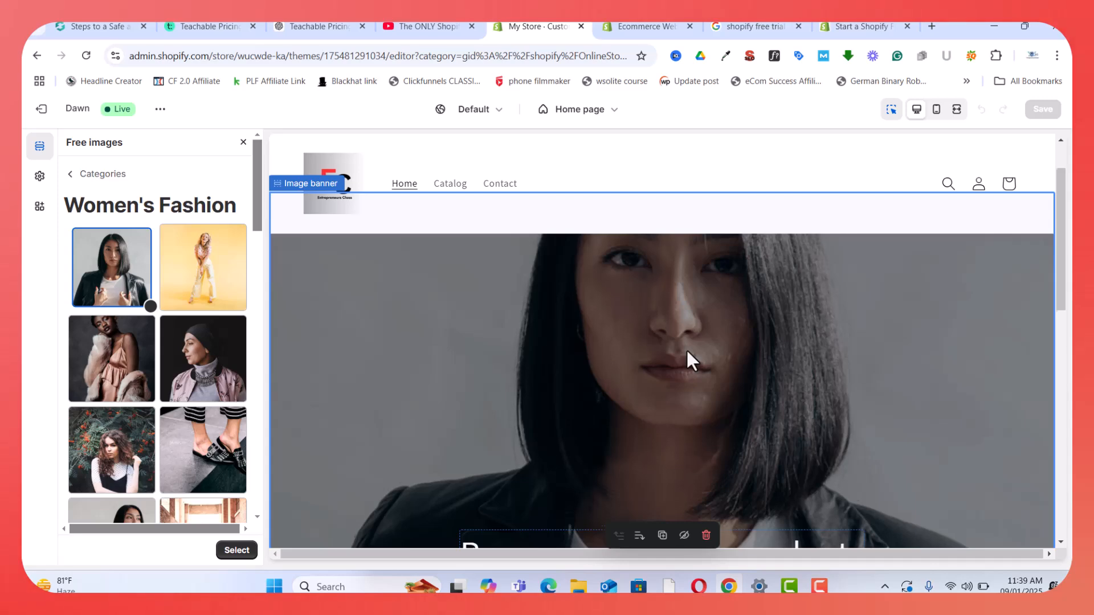
Review the home page preview down to the Featured products section and select its first example product.
scroll(687, 350, "down", 10)
scroll(627, 296, "up", 3)
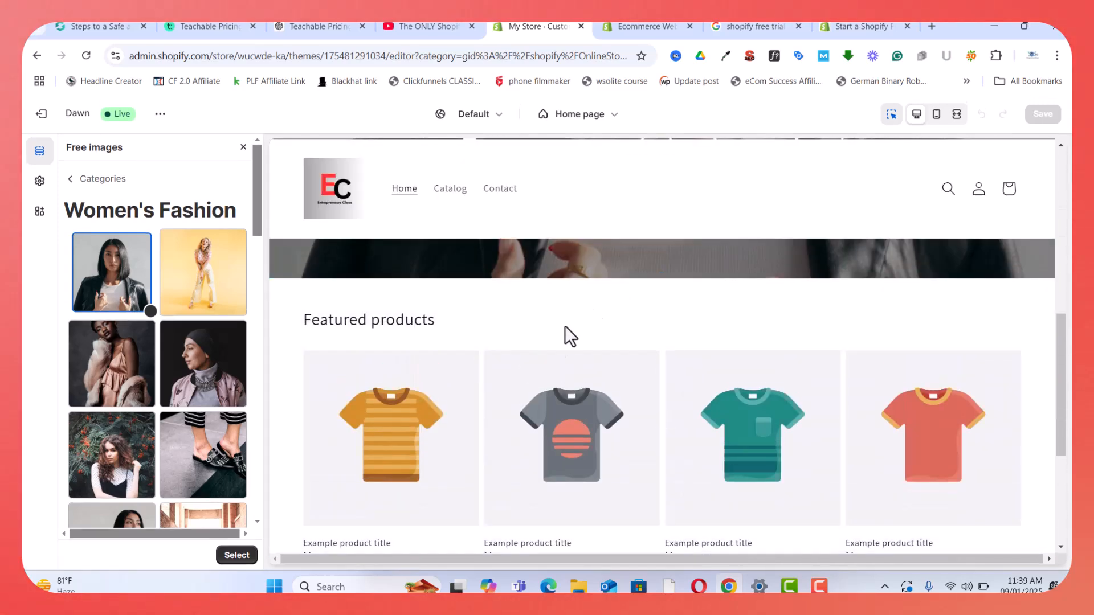
scroll(679, 403, "down", 3)
scroll(423, 418, "up", 3)
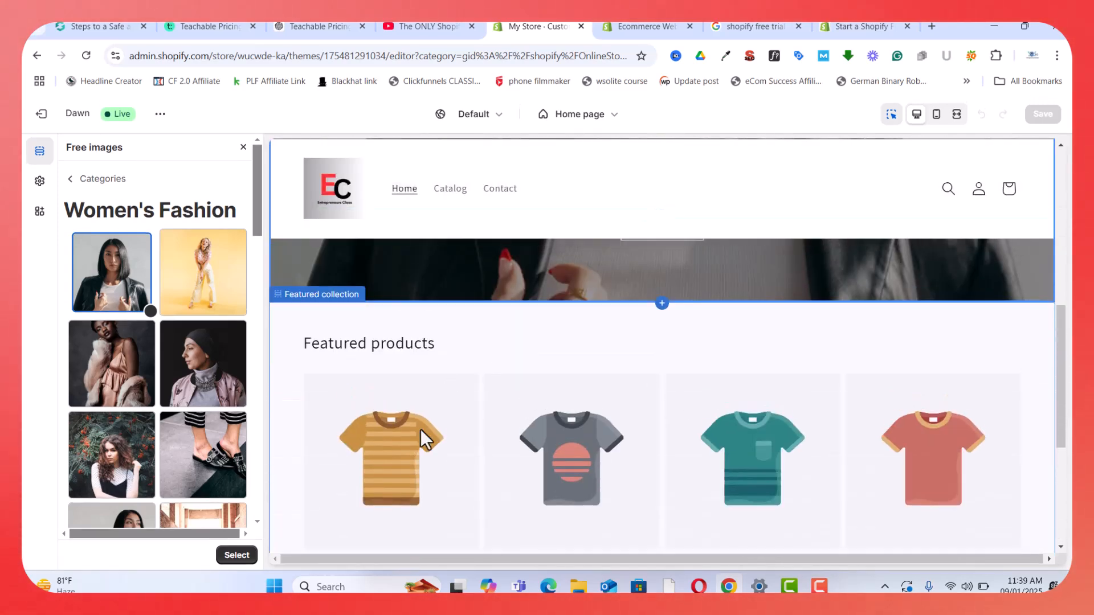
left_click(411, 456)
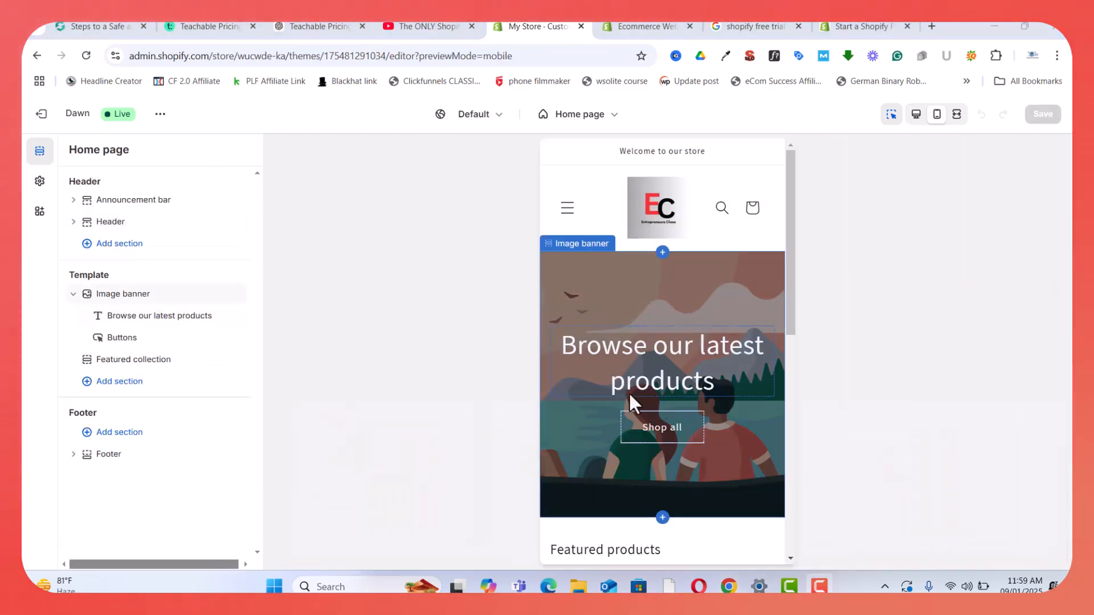
Set the Women's Fashion free image of the woman in a black leather jacket as the image banner's first image.
left_click(638, 301)
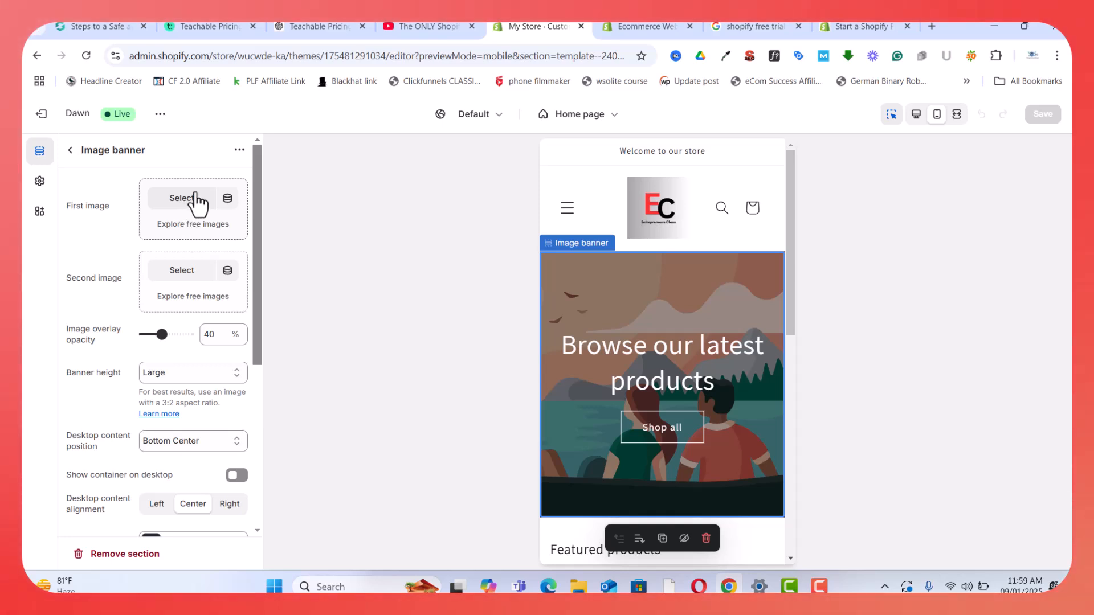
left_click(193, 229)
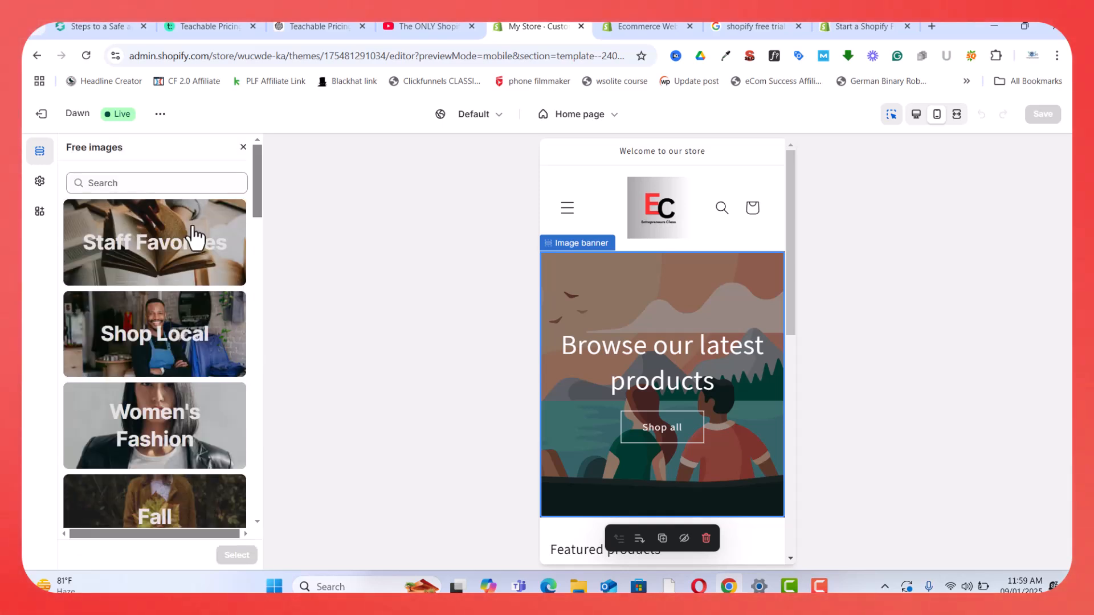
scroll(215, 298, "down", 3)
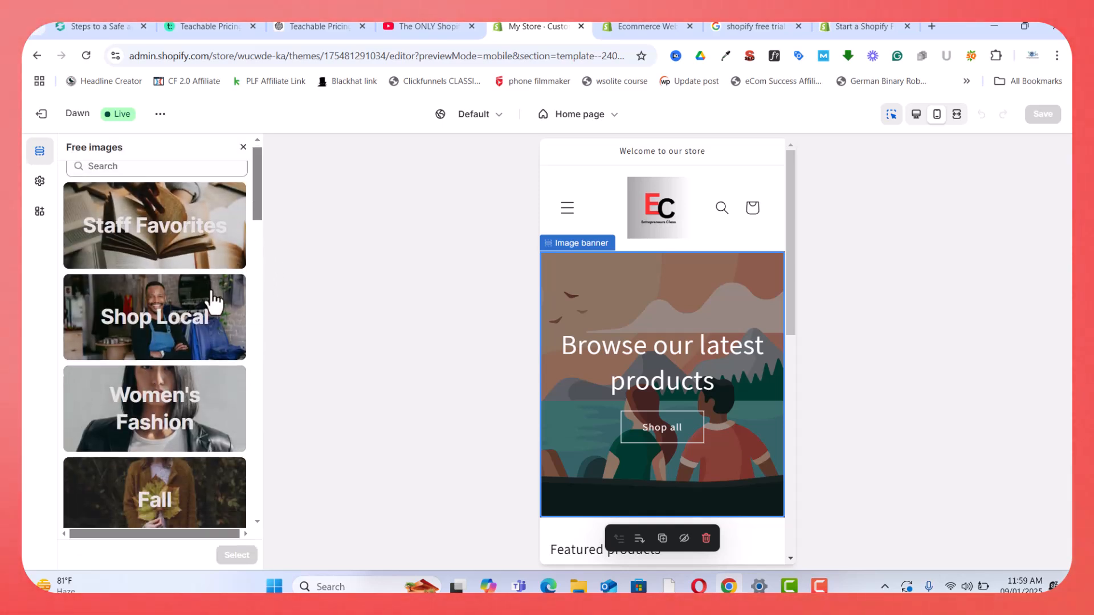
left_click(157, 306)
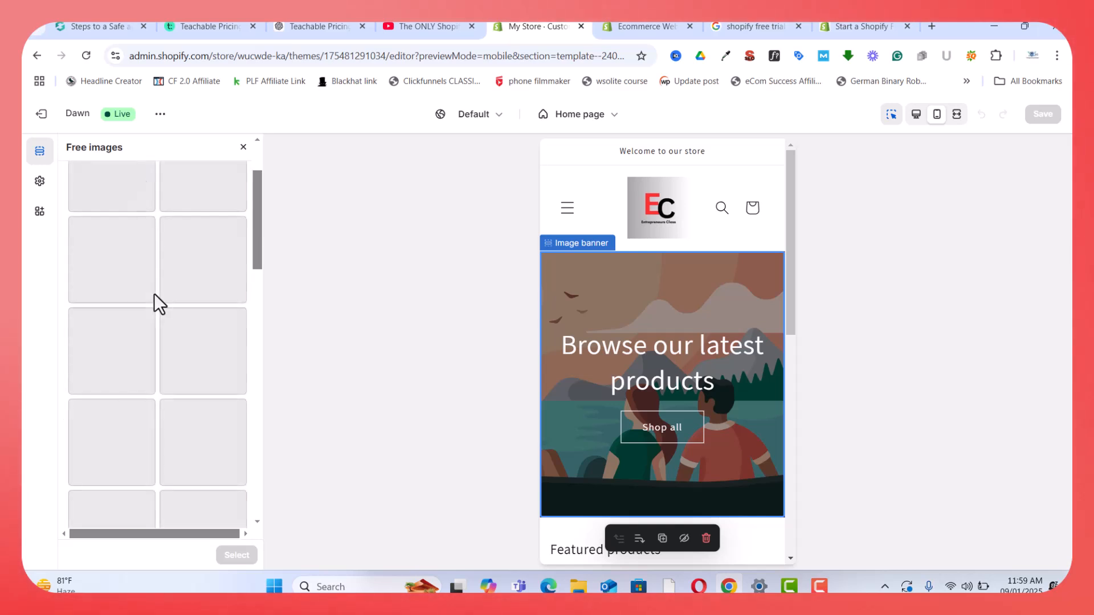
left_click(114, 290)
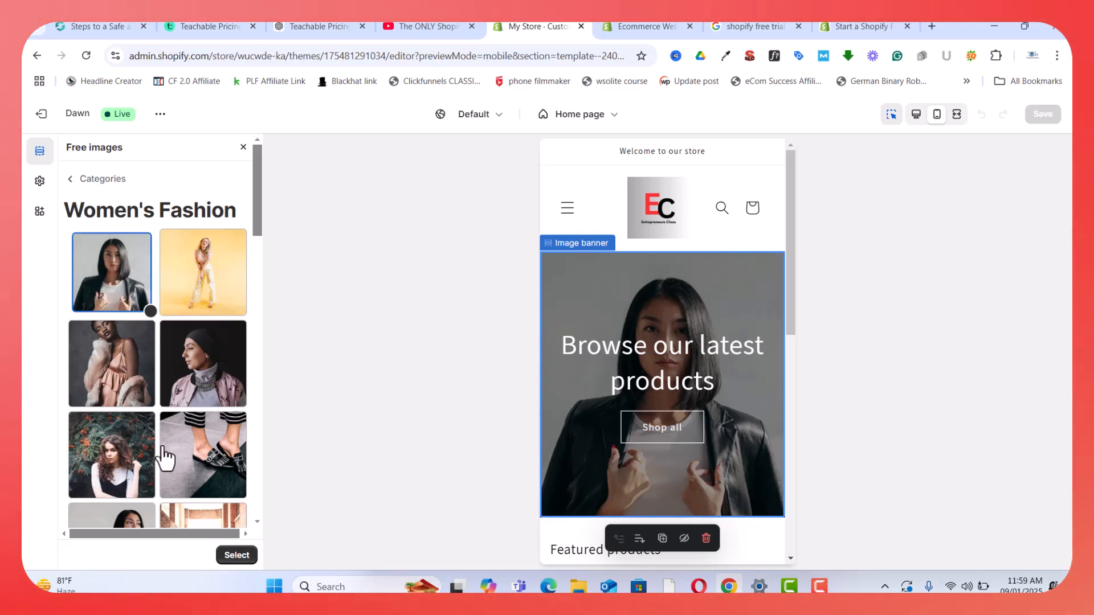
left_click(230, 557)
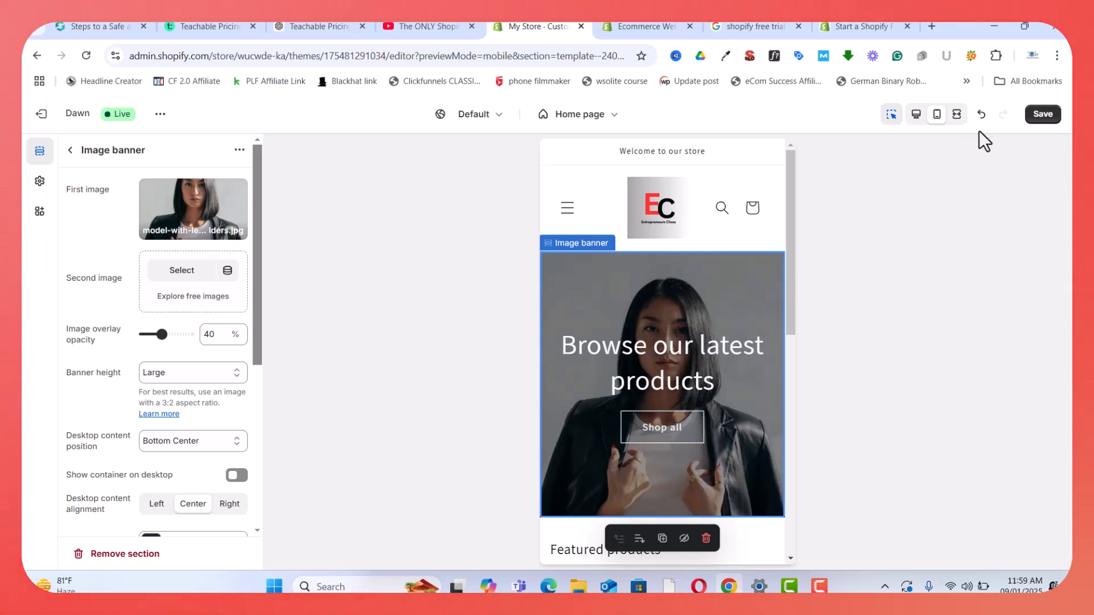
Save the home page changes and leave the theme editor for the store admin.
scroll(646, 417, "down", 8)
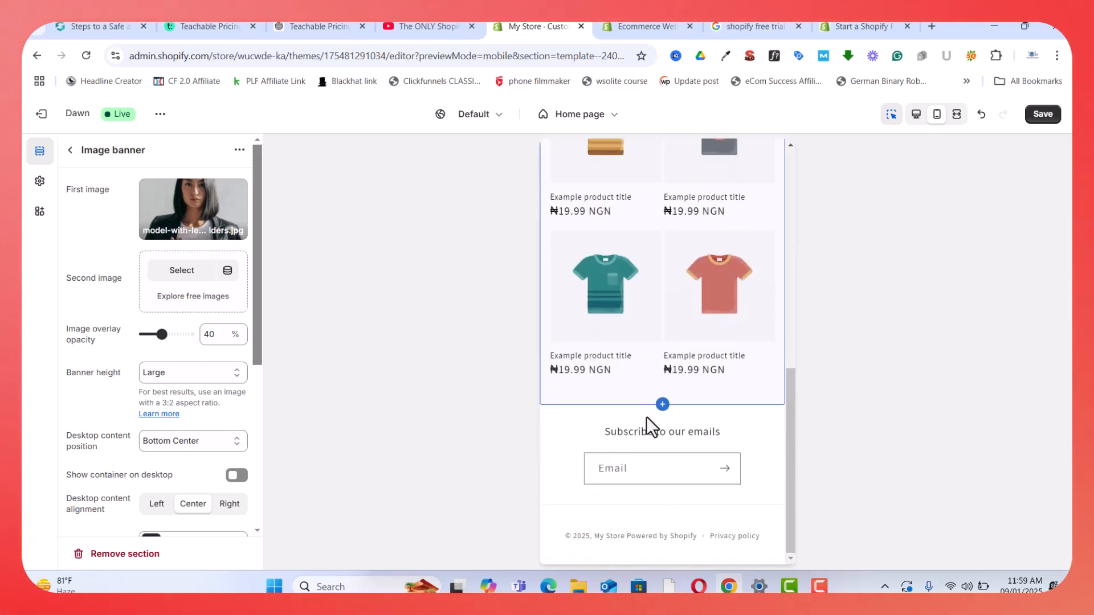
scroll(646, 416, "up", 8)
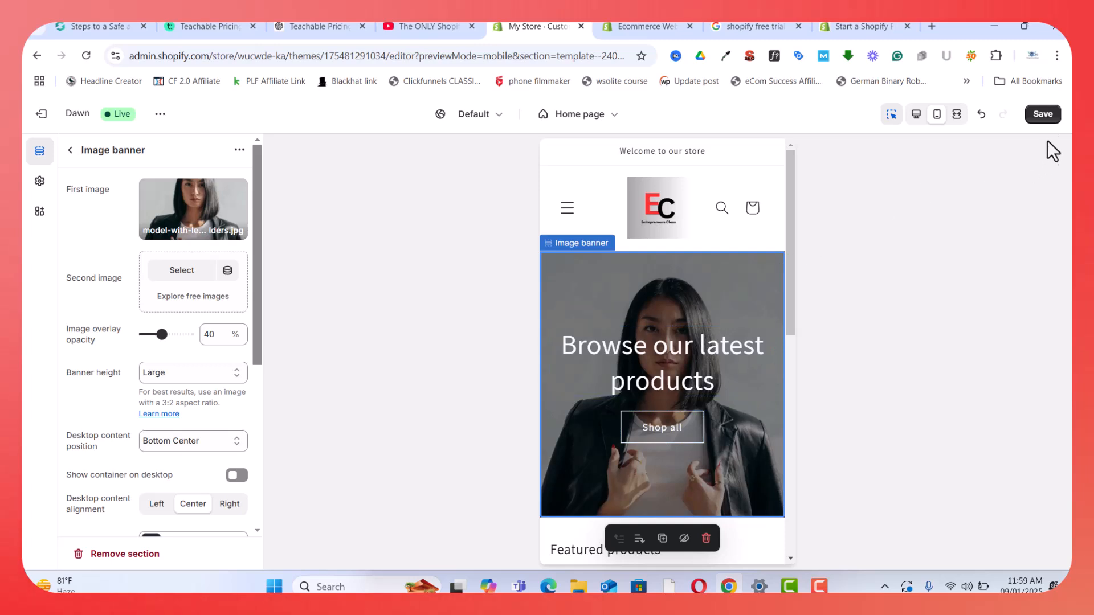
left_click(1043, 114)
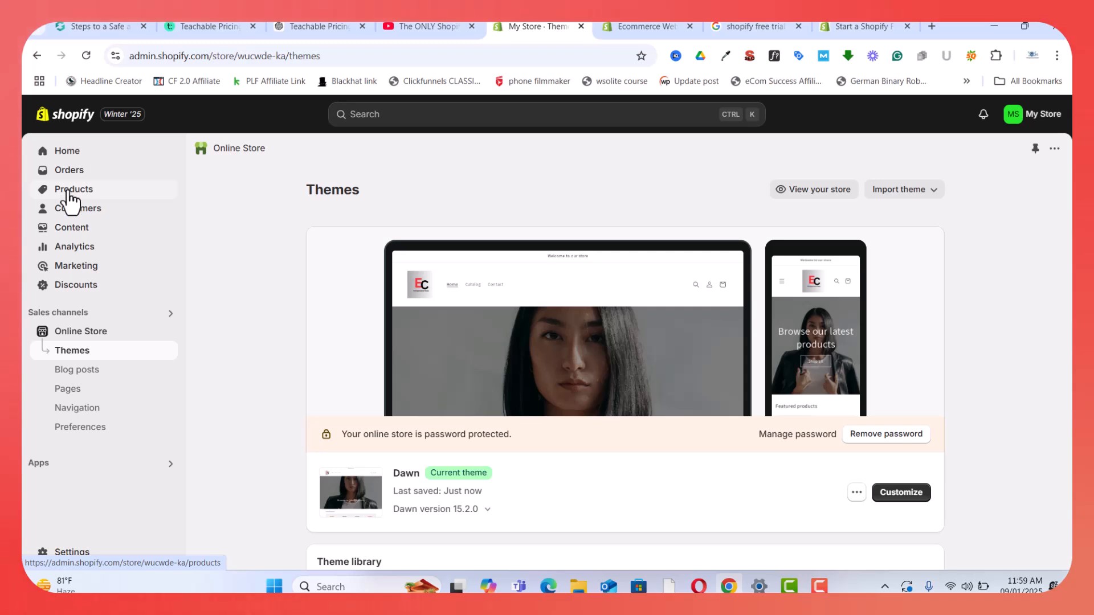
Start adding a new product to the store and title it "Your Shop".
left_click(69, 192)
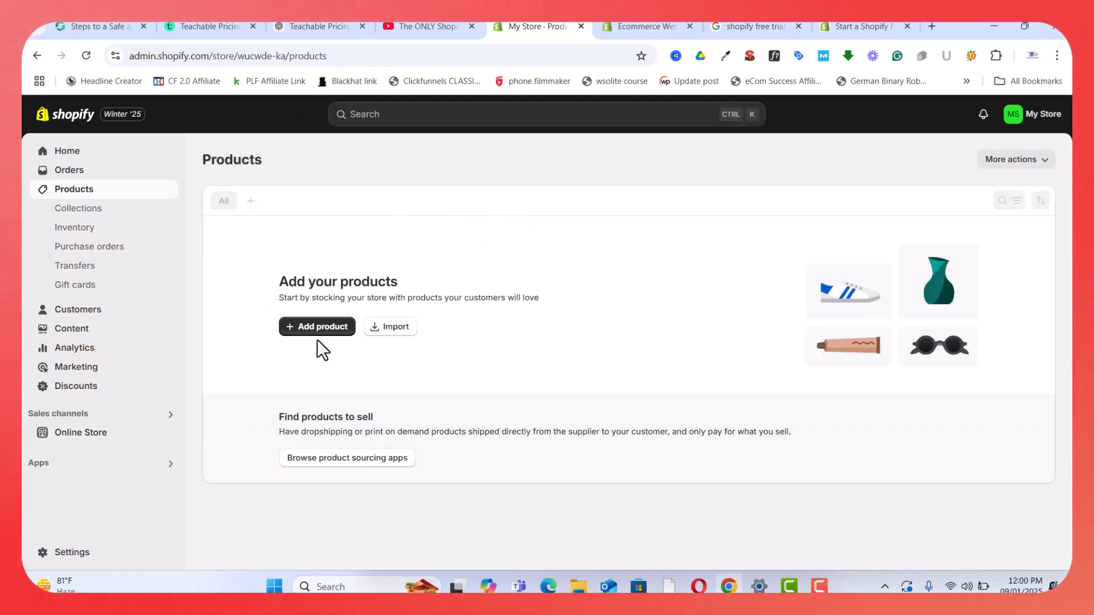
left_click(323, 327)
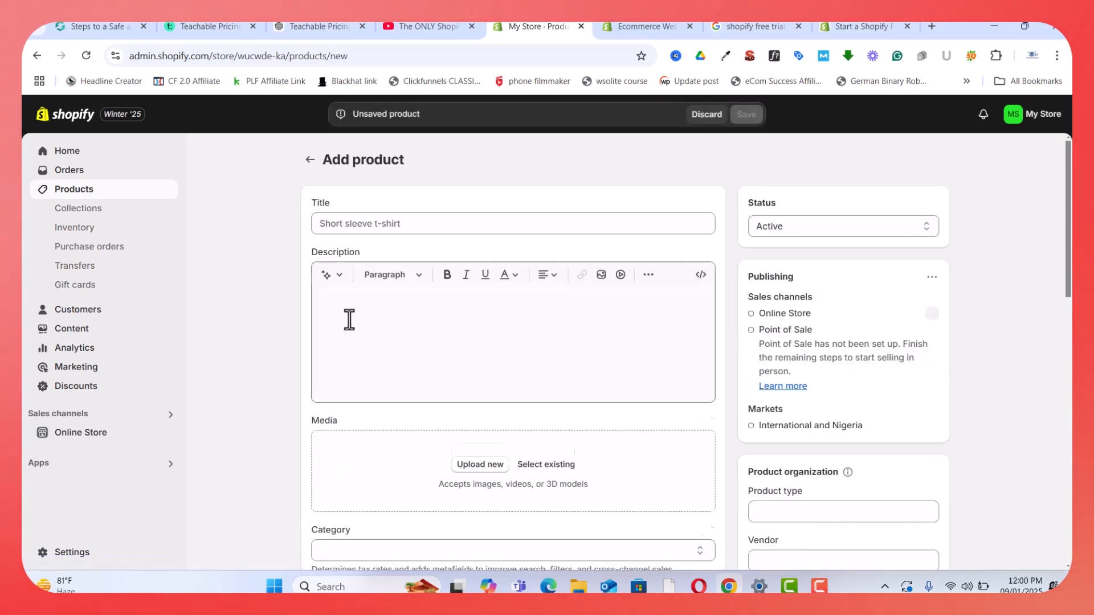
left_click(361, 223)
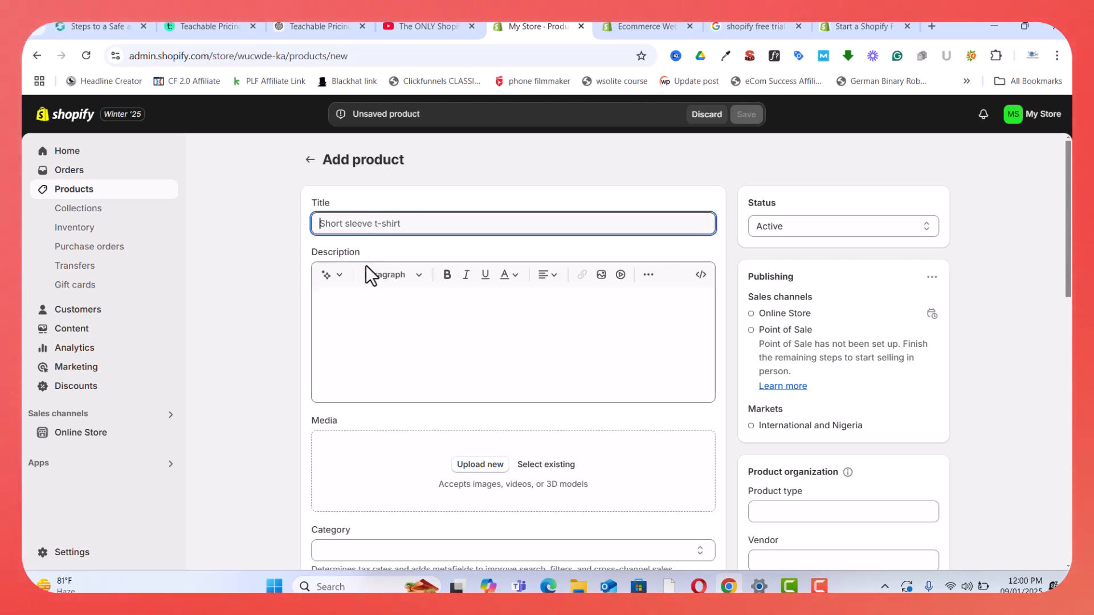
type("Your")
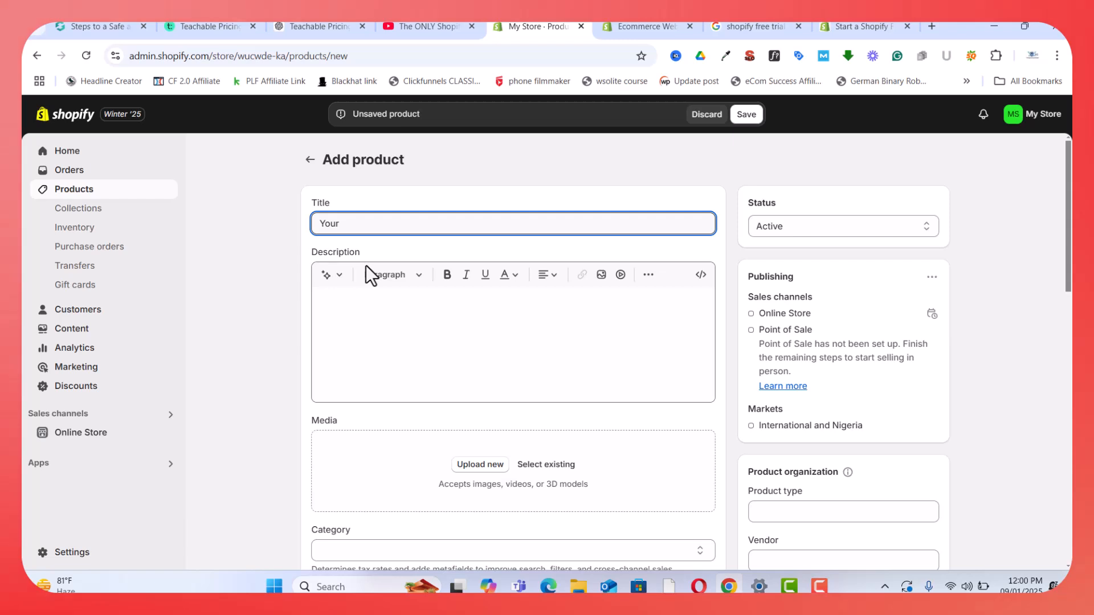
type(" Shop")
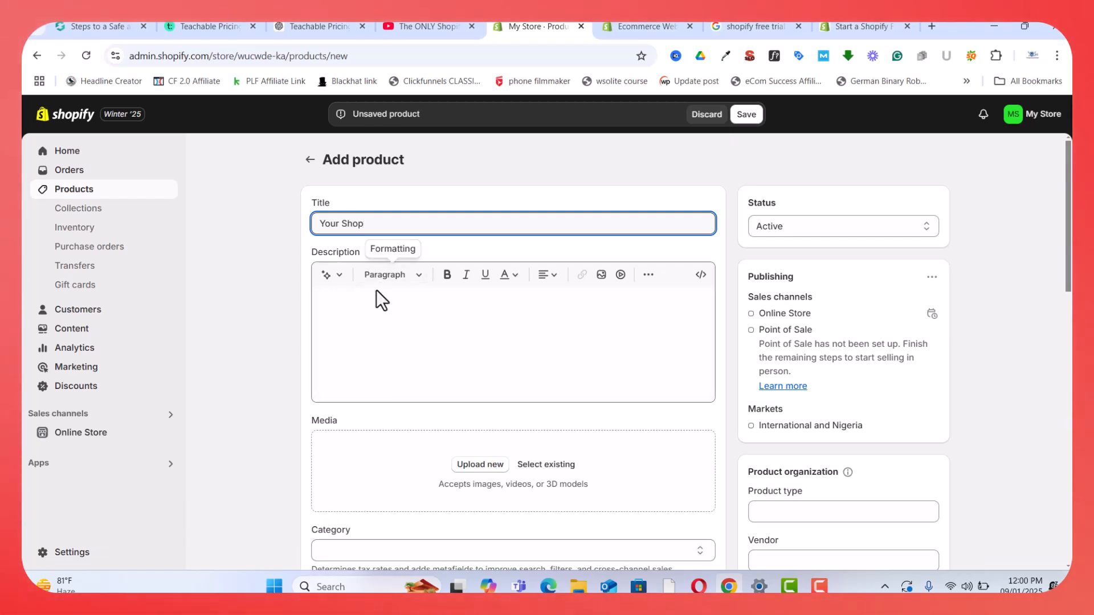
Generate the product description from the keywords "Women cloths" in the Expert tone and keep the generated text.
left_click(364, 314)
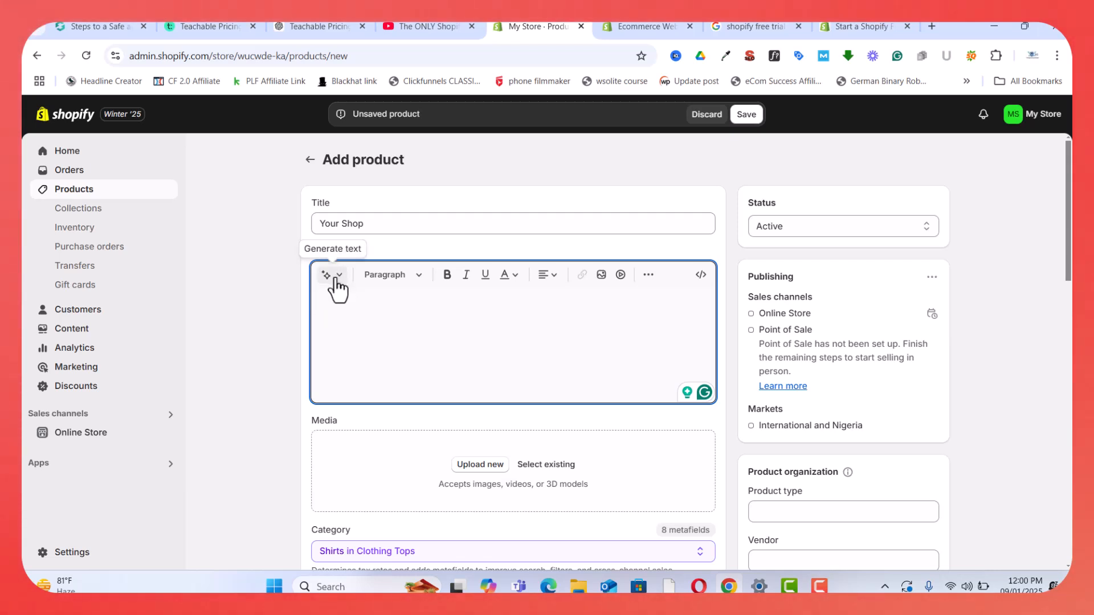
left_click(334, 277)
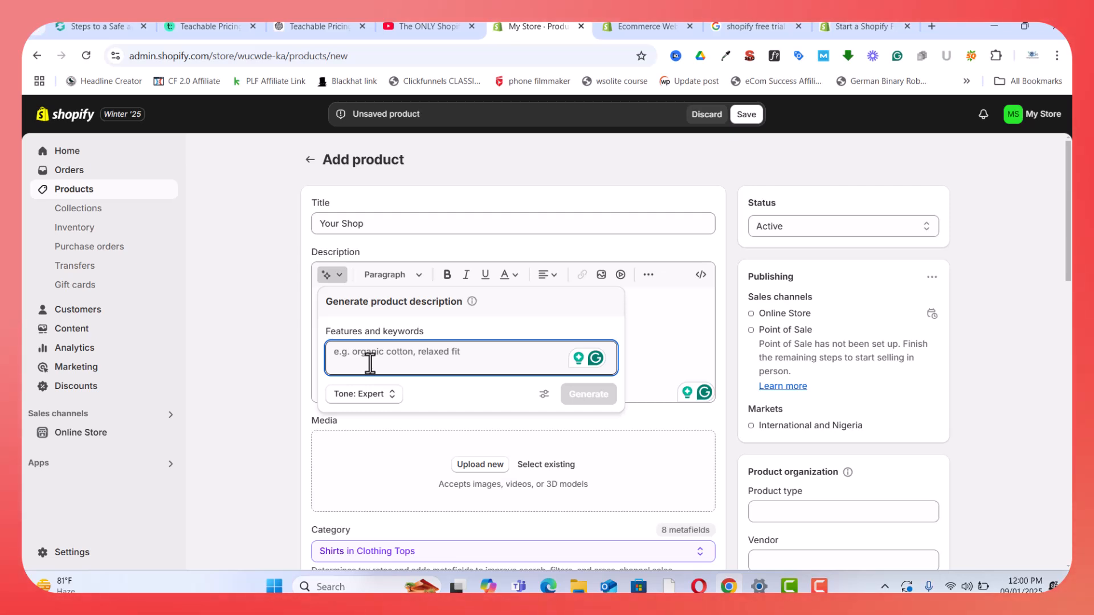
type("Wo")
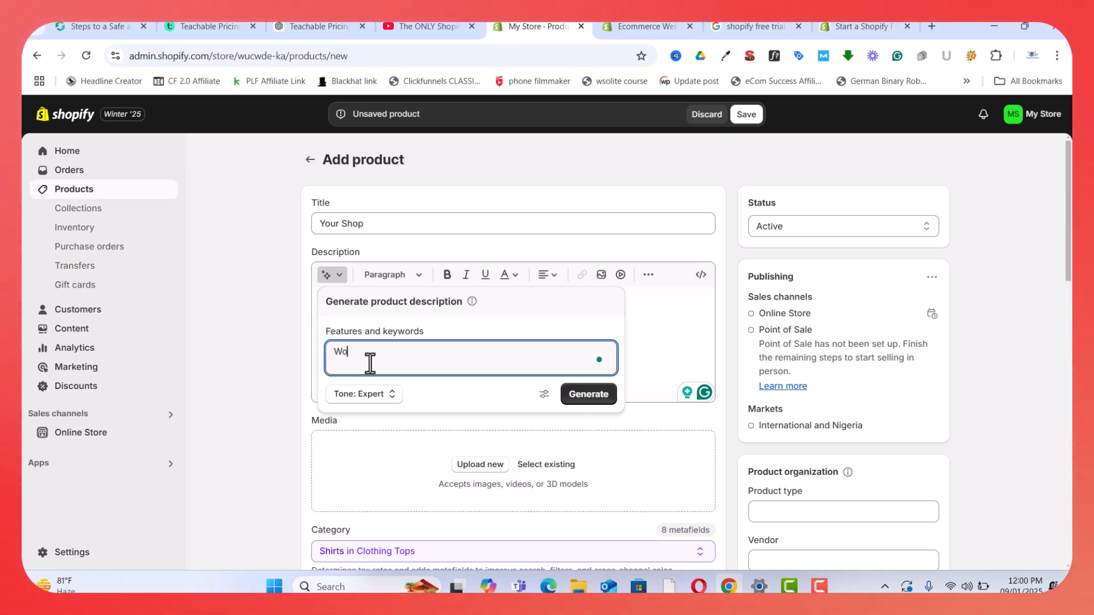
type("men cloths")
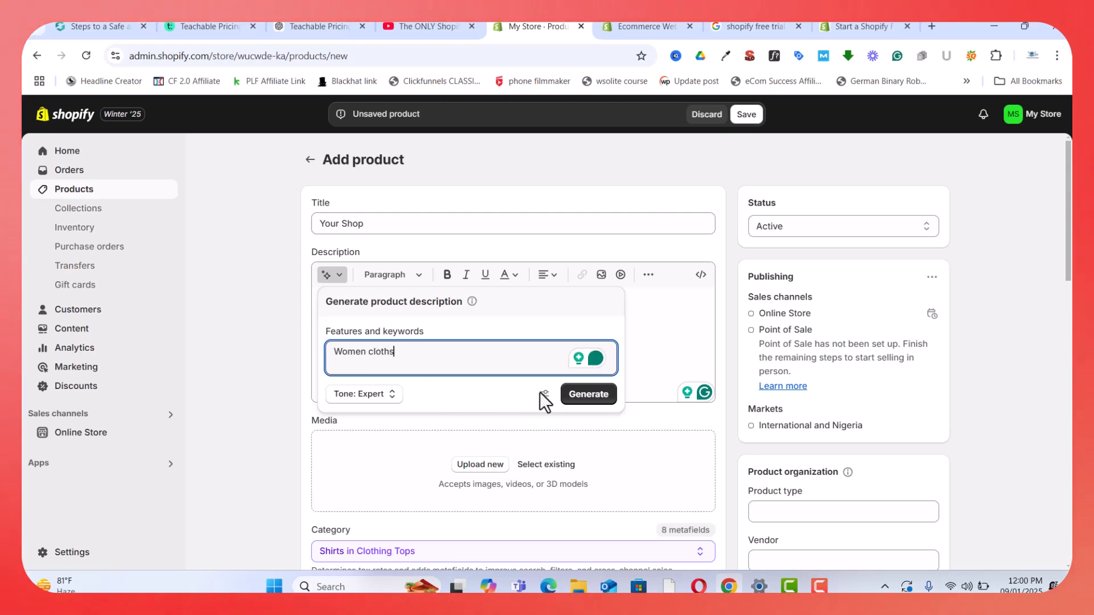
left_click(587, 395)
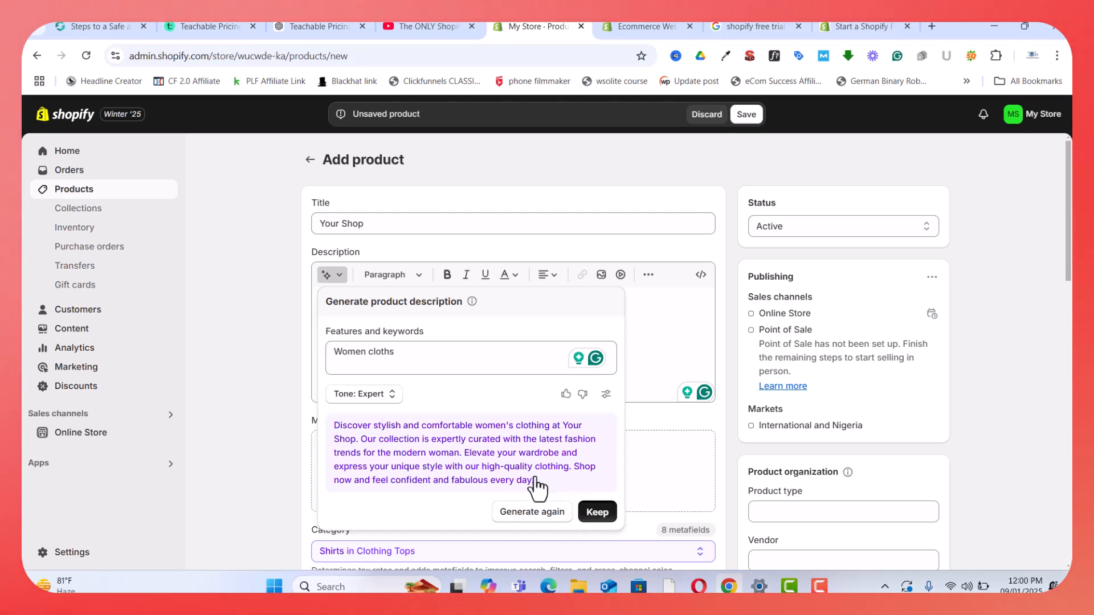
left_click(593, 512)
scroll(538, 360, "down", 3)
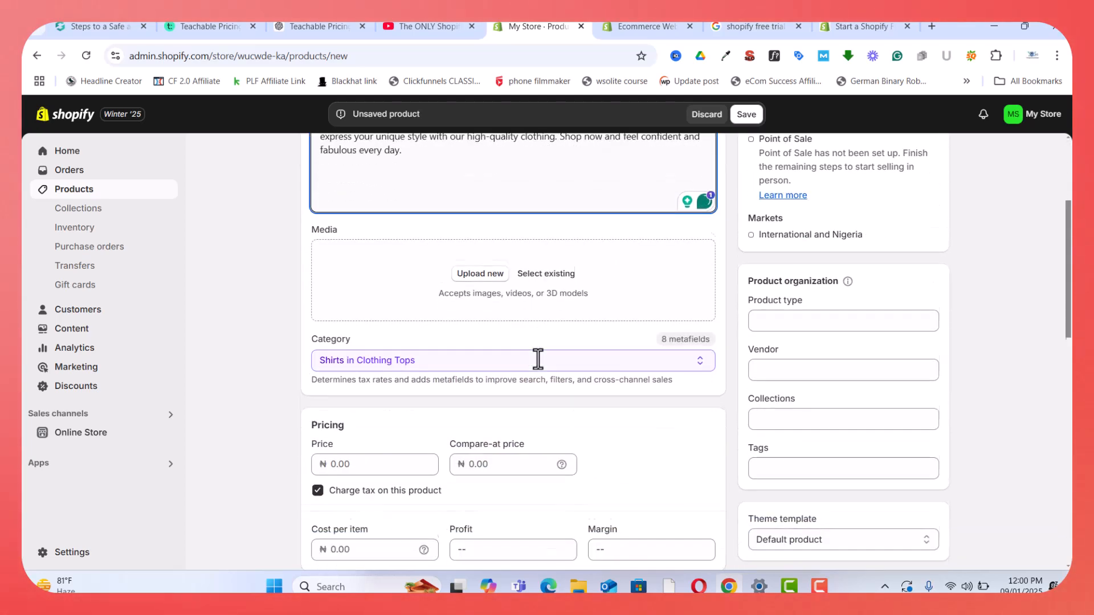
scroll(538, 360, "up", 2)
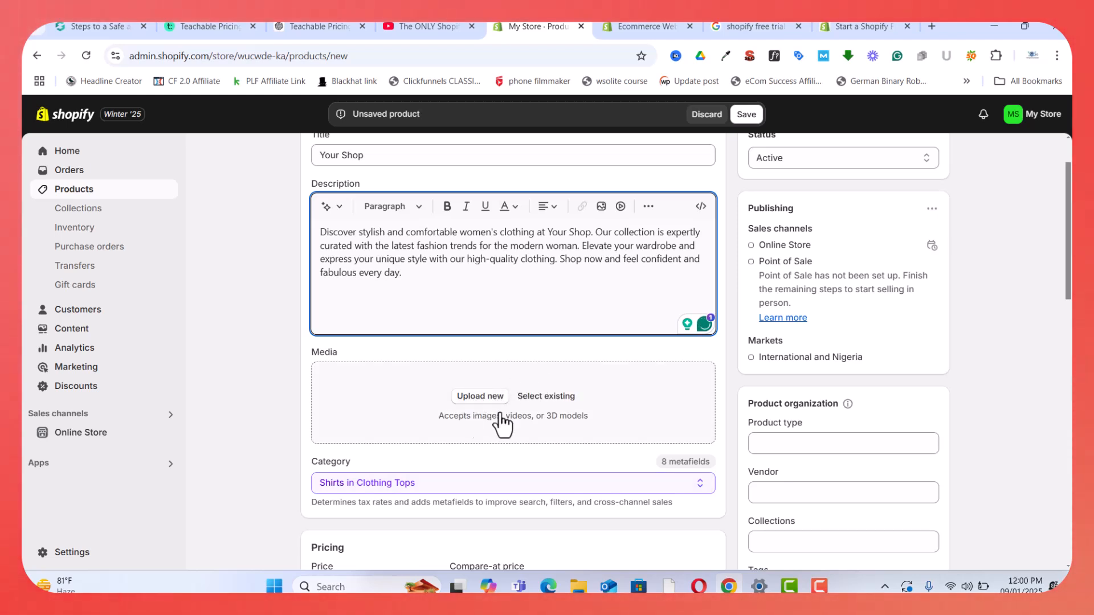
left_click(481, 401)
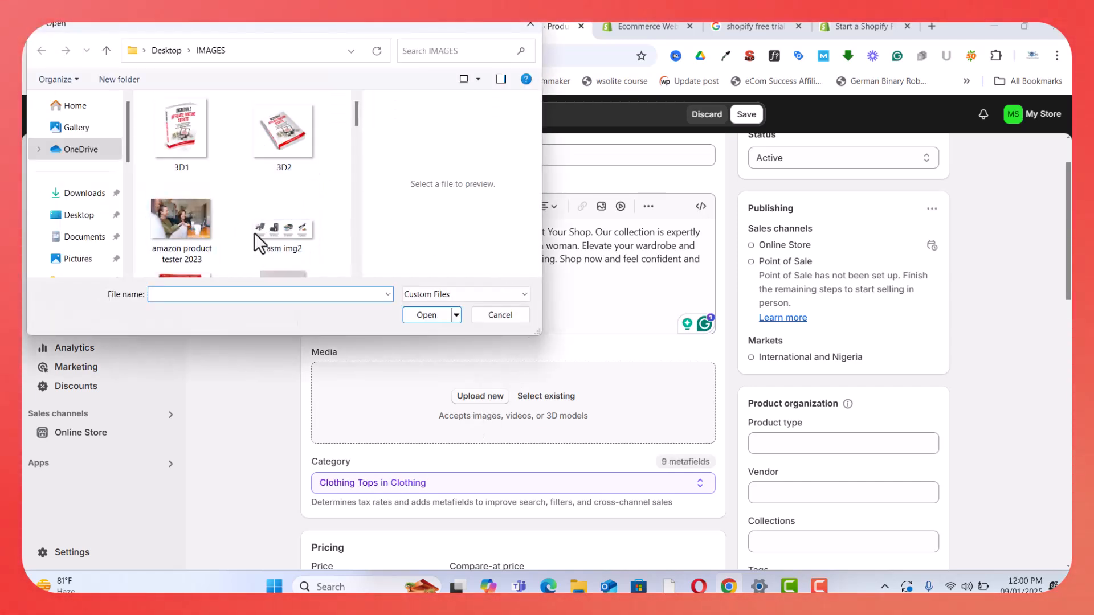
left_click(306, 228)
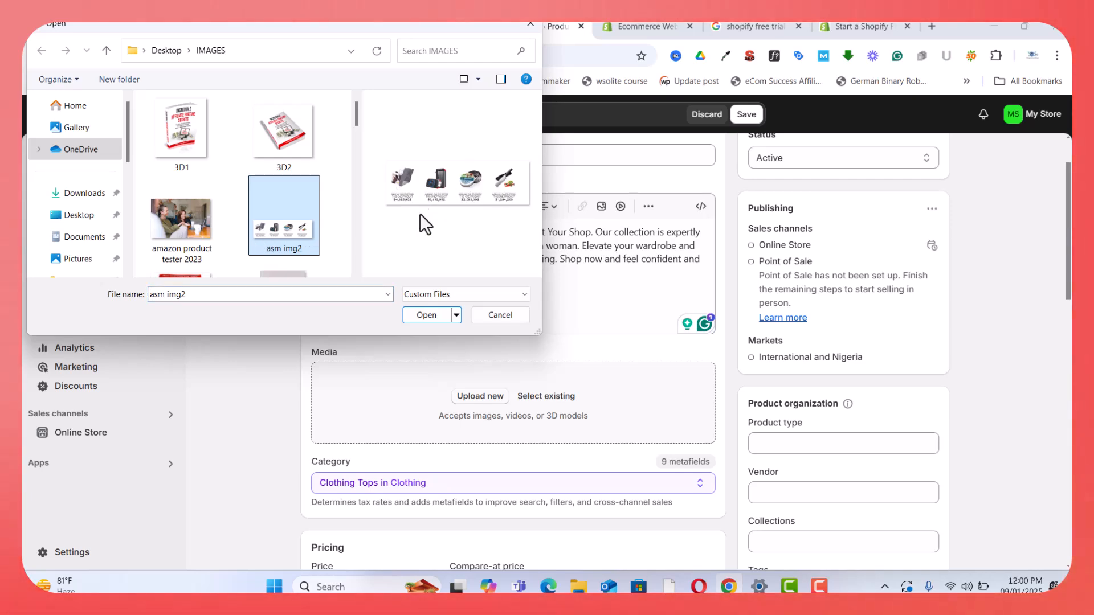
left_click(500, 315)
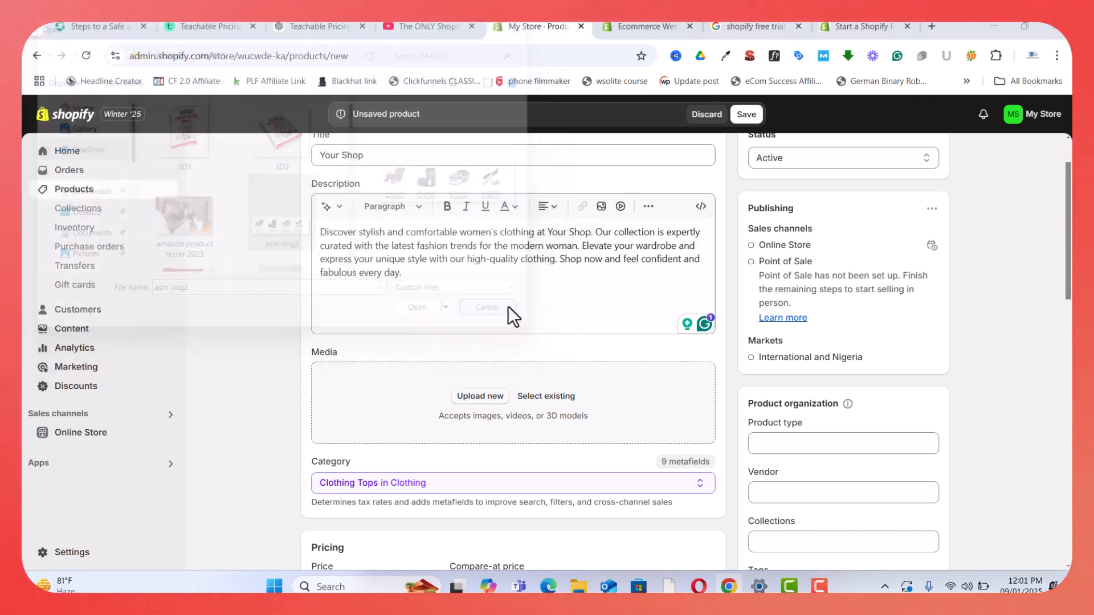
Set the product's price to ₦25 and its cost per item to ₦12.
scroll(546, 309, "down", 6)
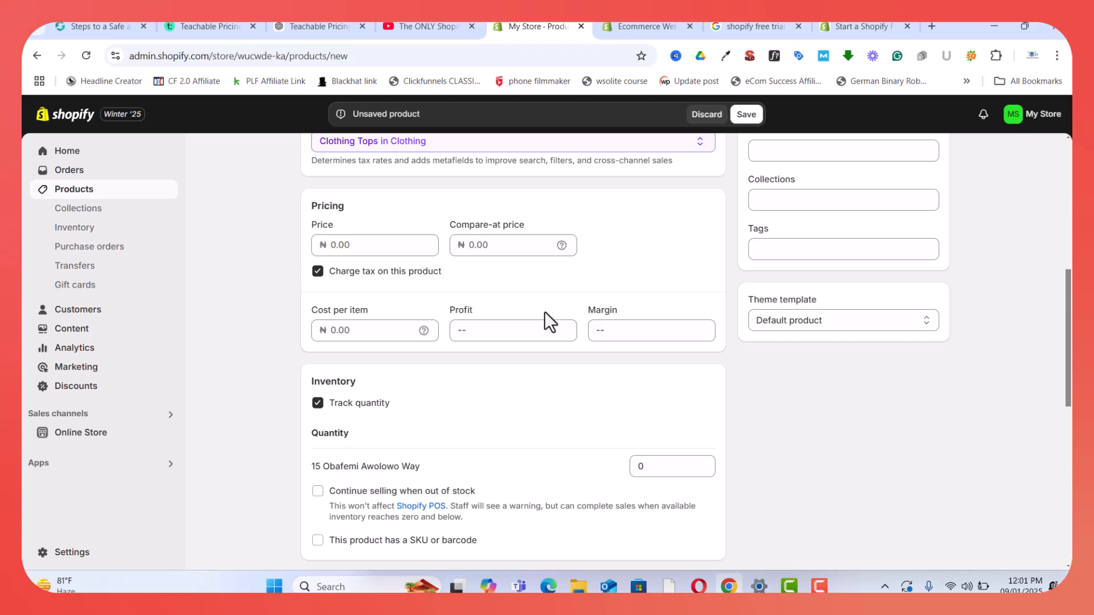
scroll(545, 313, "up", 2)
left_click(364, 319)
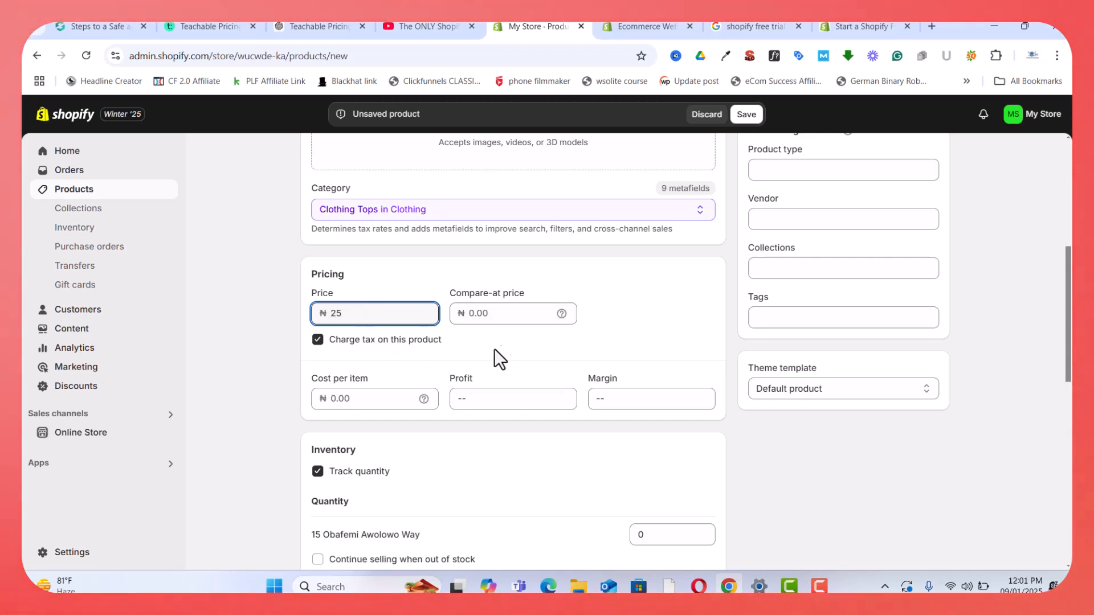
left_click(383, 401)
type("12")
Set the product's inventory quantity at the store location to 40.
scroll(453, 432, "down", 3)
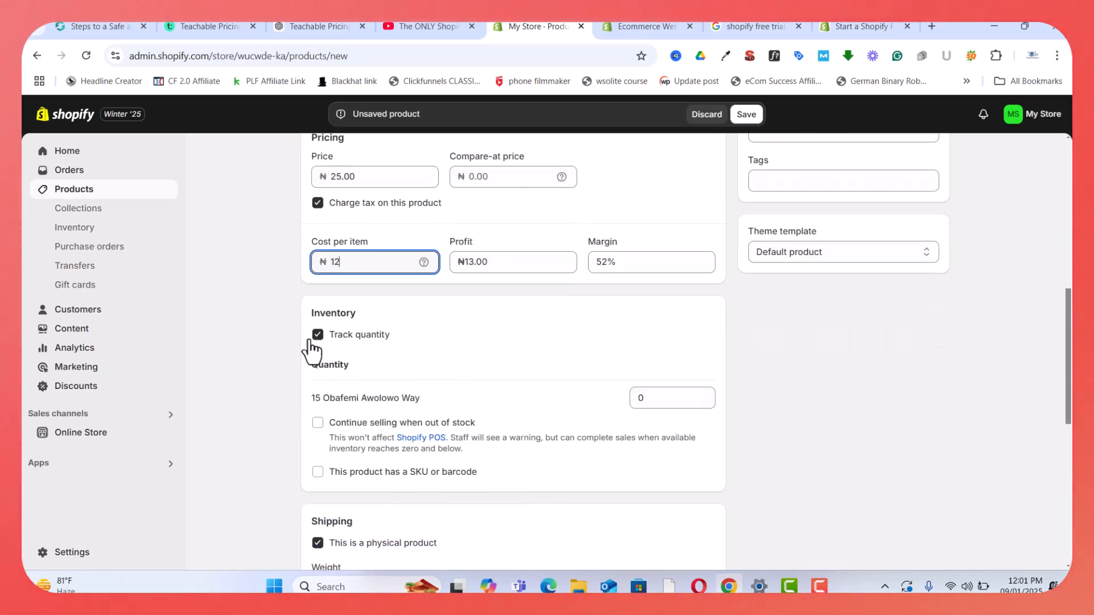
left_click(661, 401)
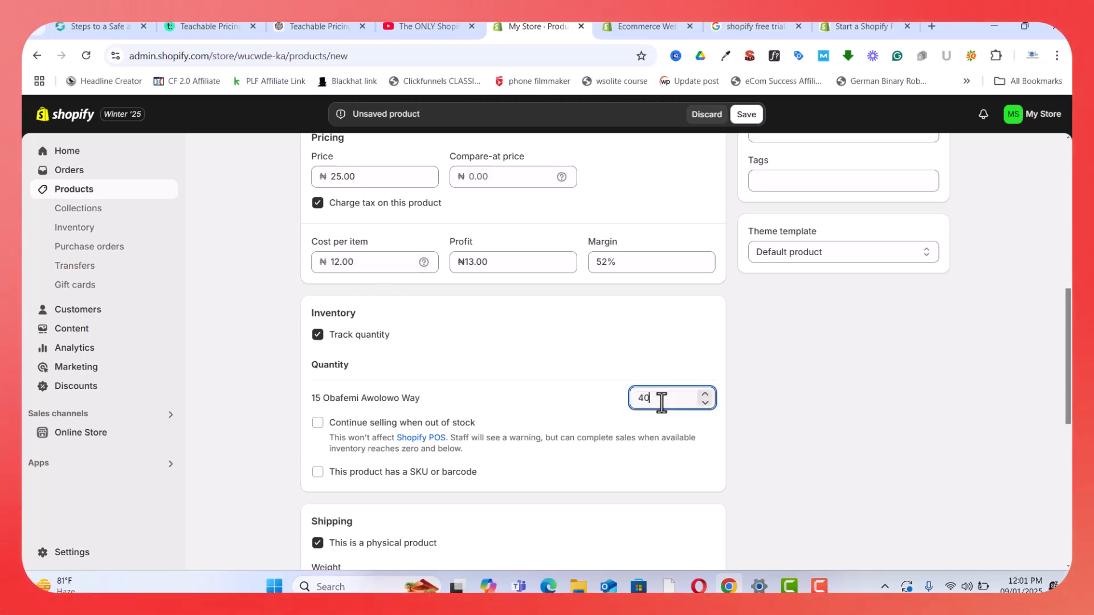
scroll(563, 390, "down", 4)
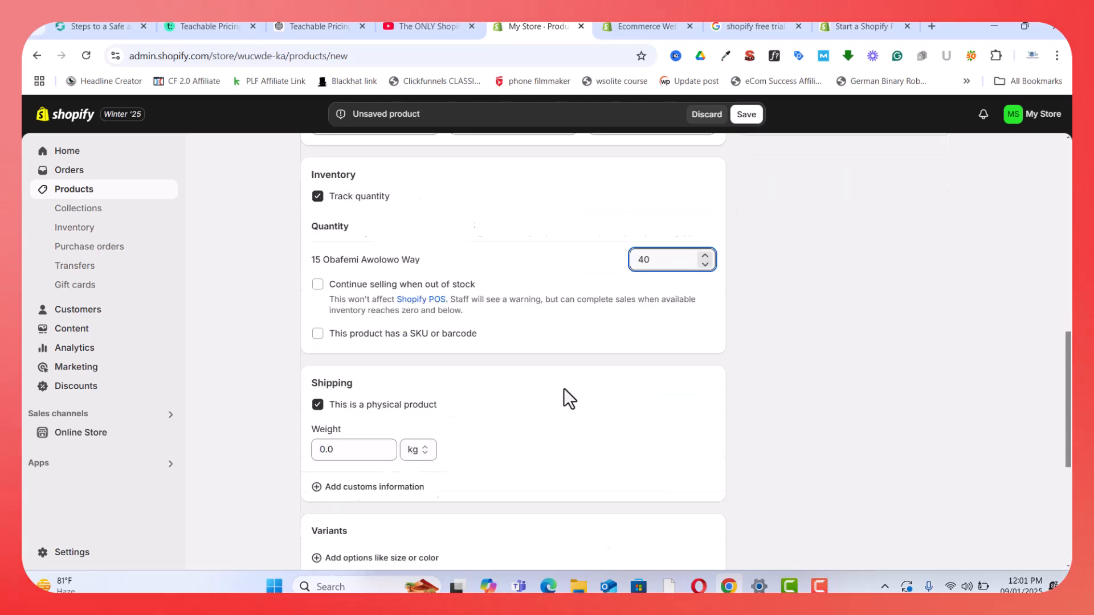
scroll(563, 388, "up", 3)
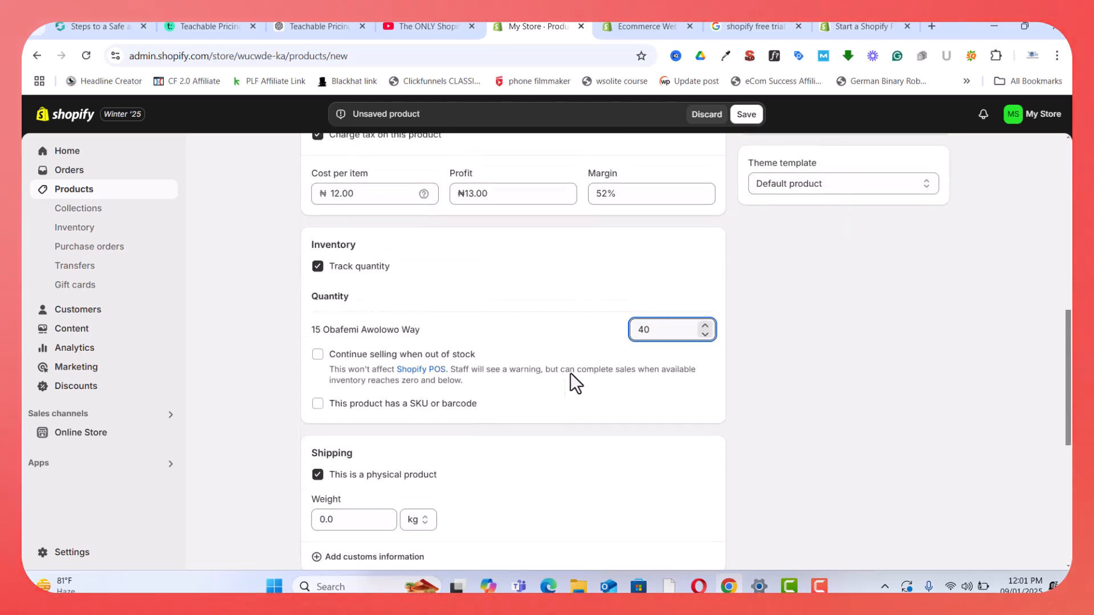
Add a Color option to the product's variants.
scroll(589, 339, "down", 5)
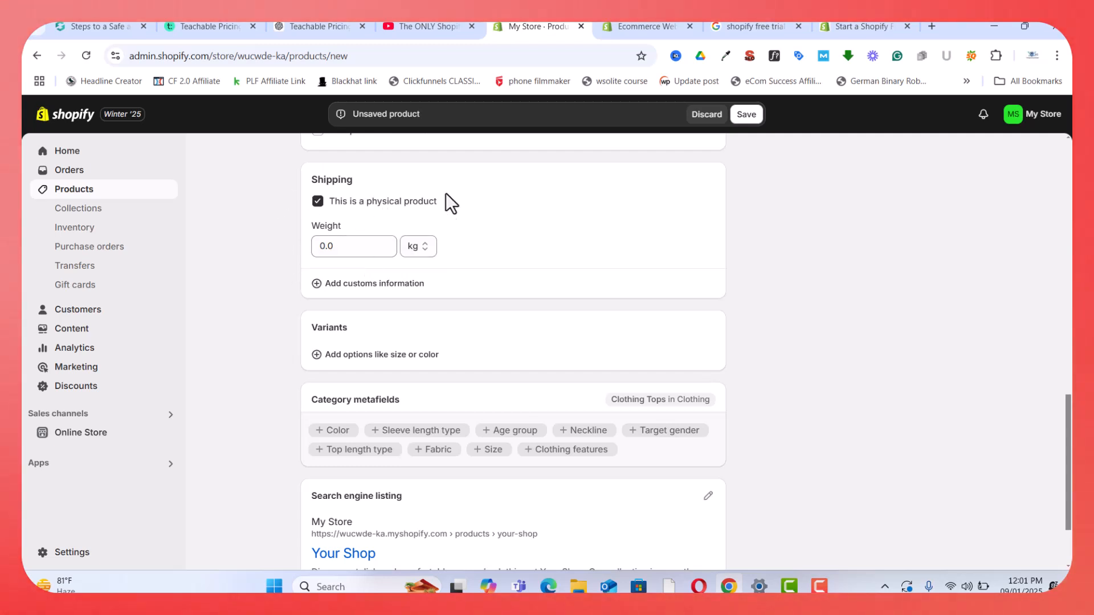
left_click(356, 245)
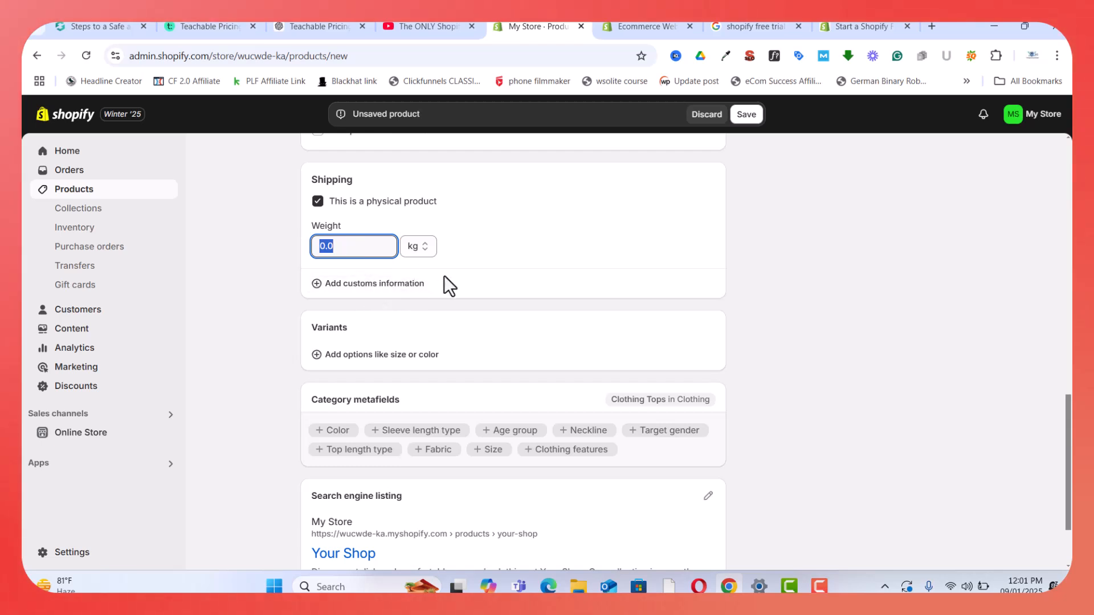
scroll(512, 329, "down", 1)
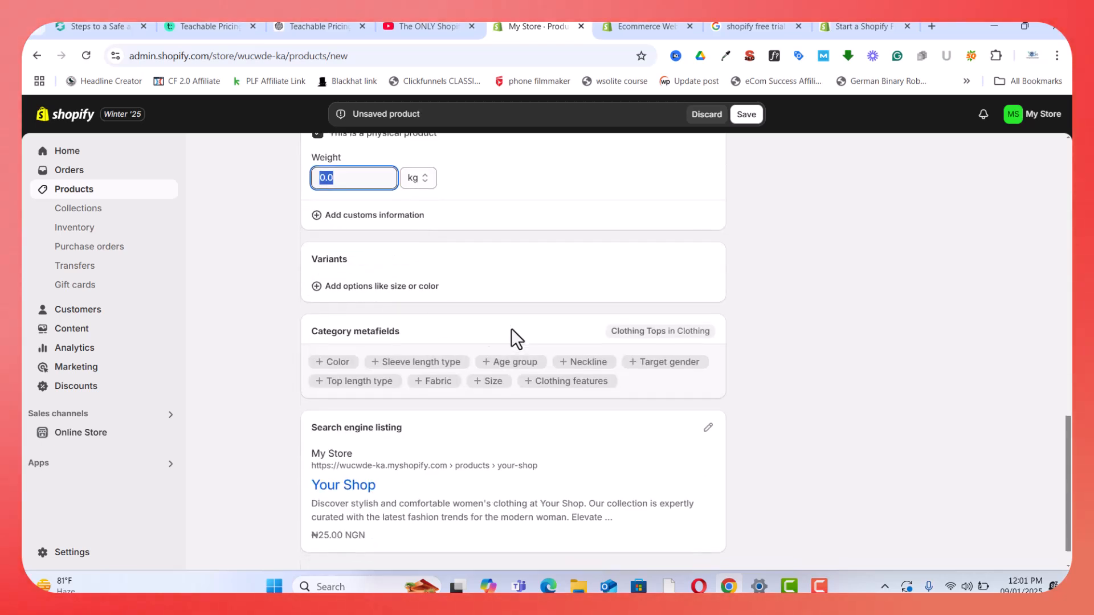
left_click(350, 289)
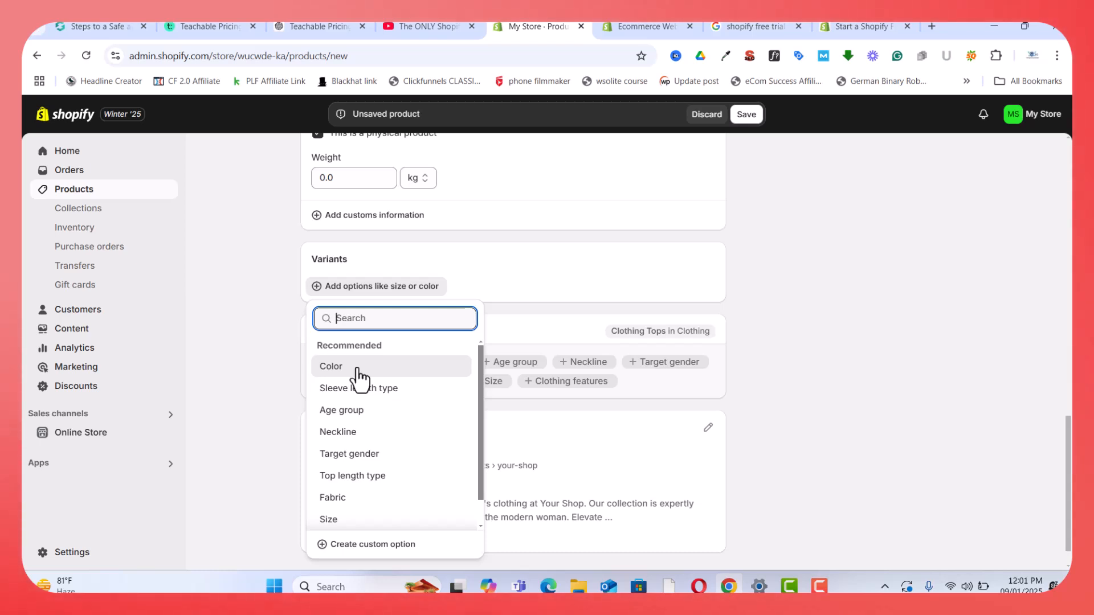
left_click(337, 374)
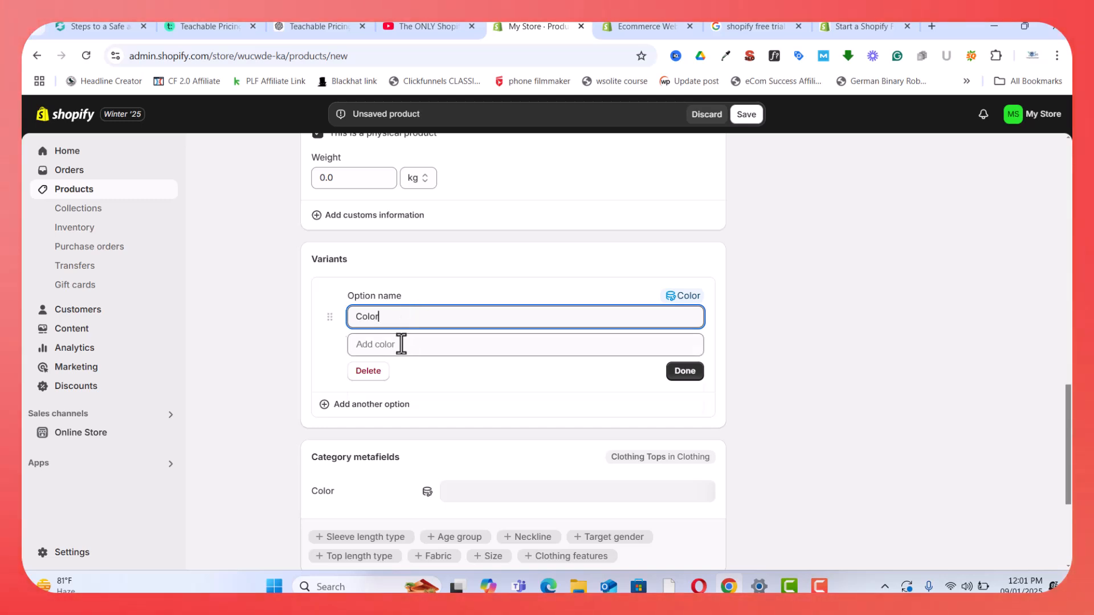
Create and save a new color entry labelled "red" as a value of the Color option.
left_click(401, 345)
type("rec")
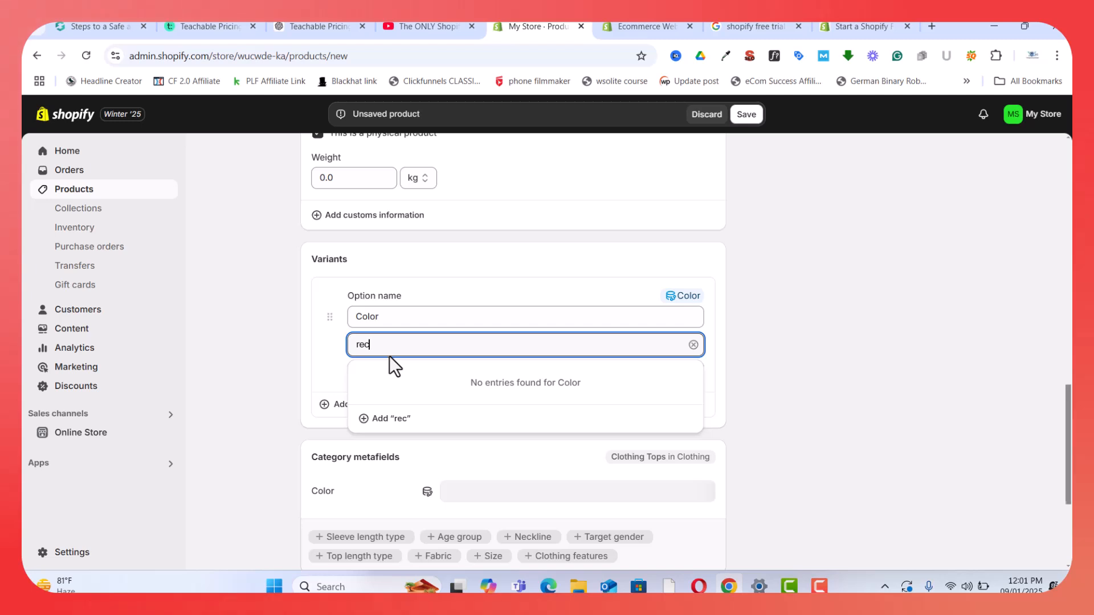
key("BackSpace")
type("d")
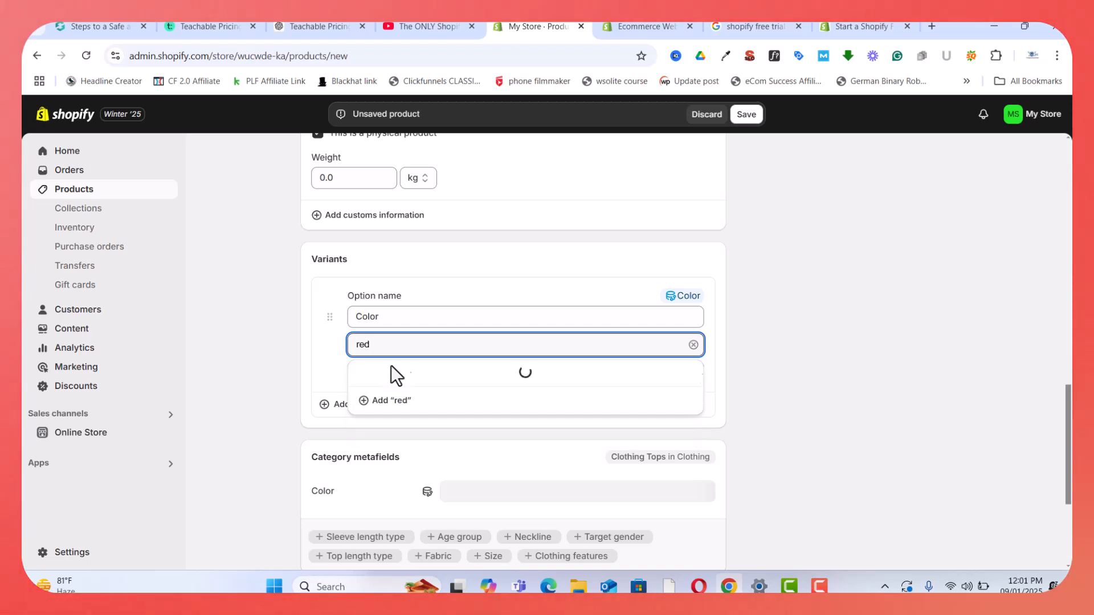
left_click(395, 411)
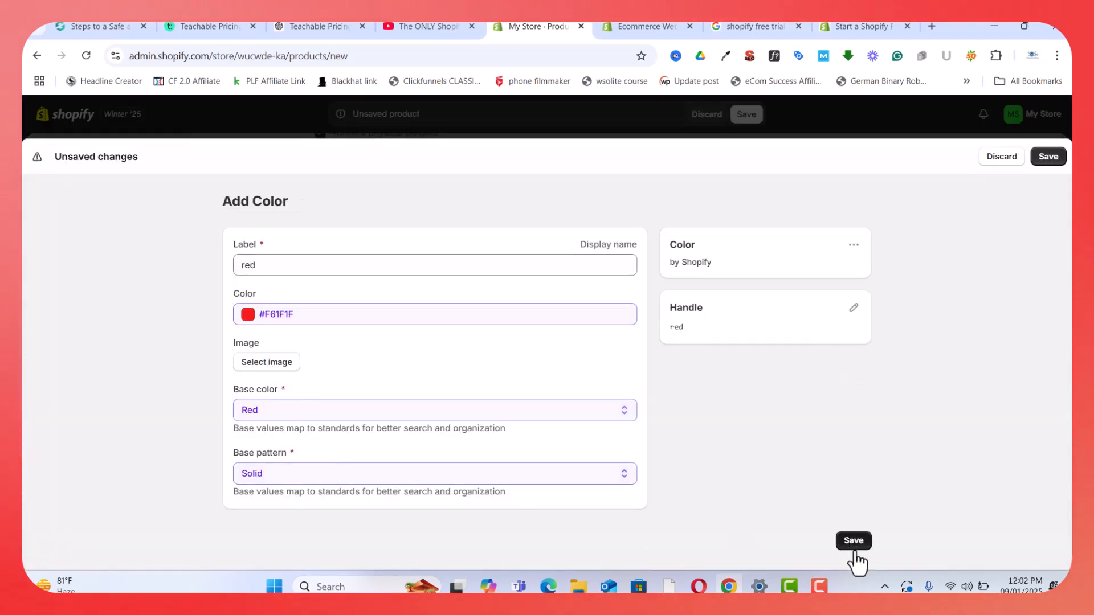
left_click(852, 540)
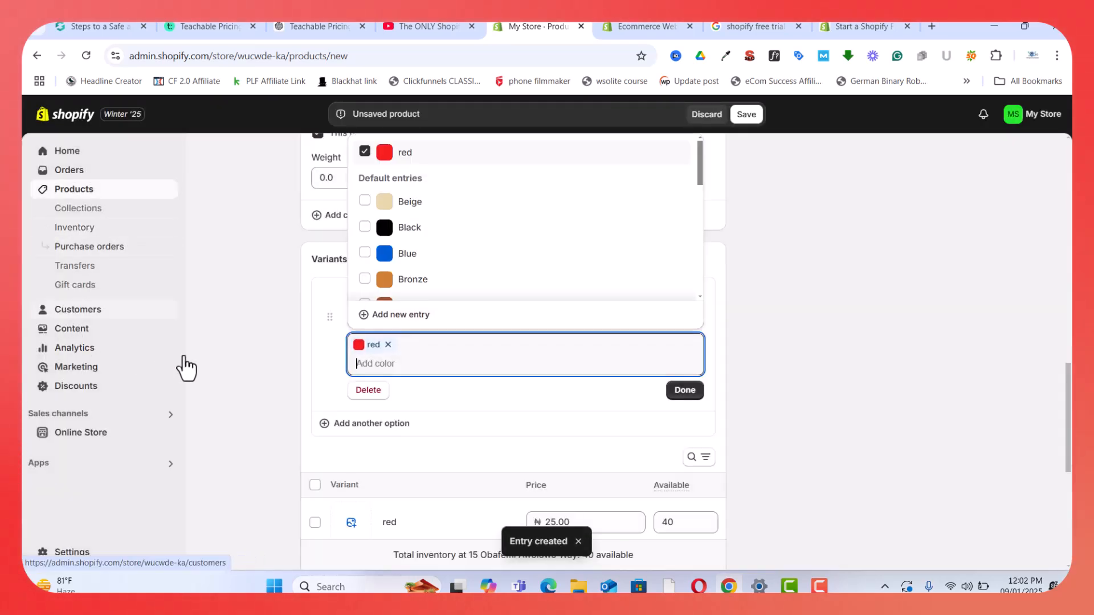
Save the new product with its red variant.
scroll(508, 399, "down", 3)
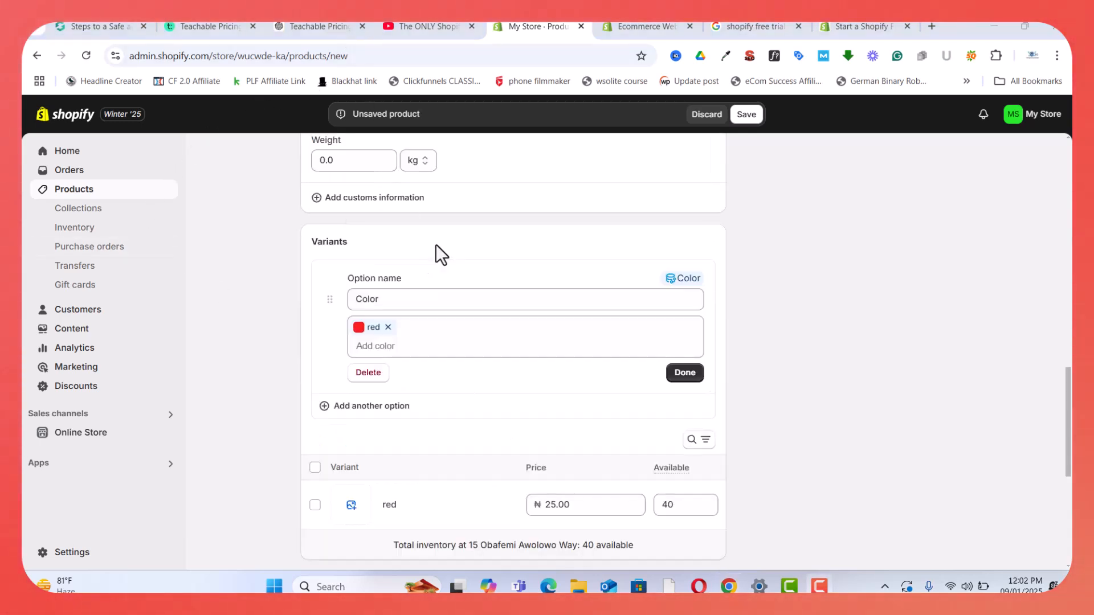
scroll(442, 262, "down", 6)
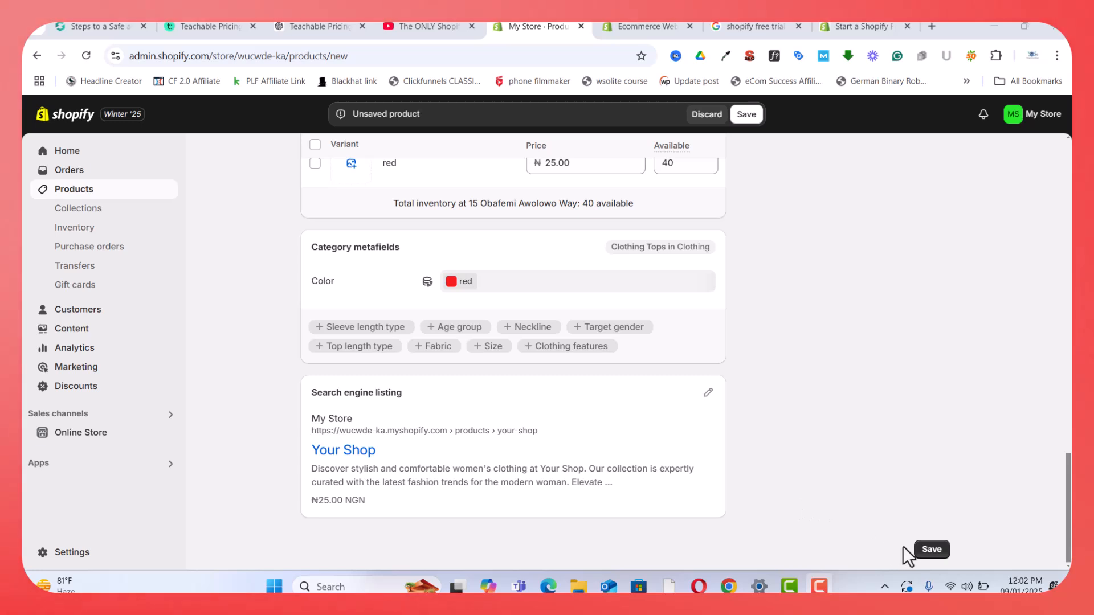
left_click(929, 549)
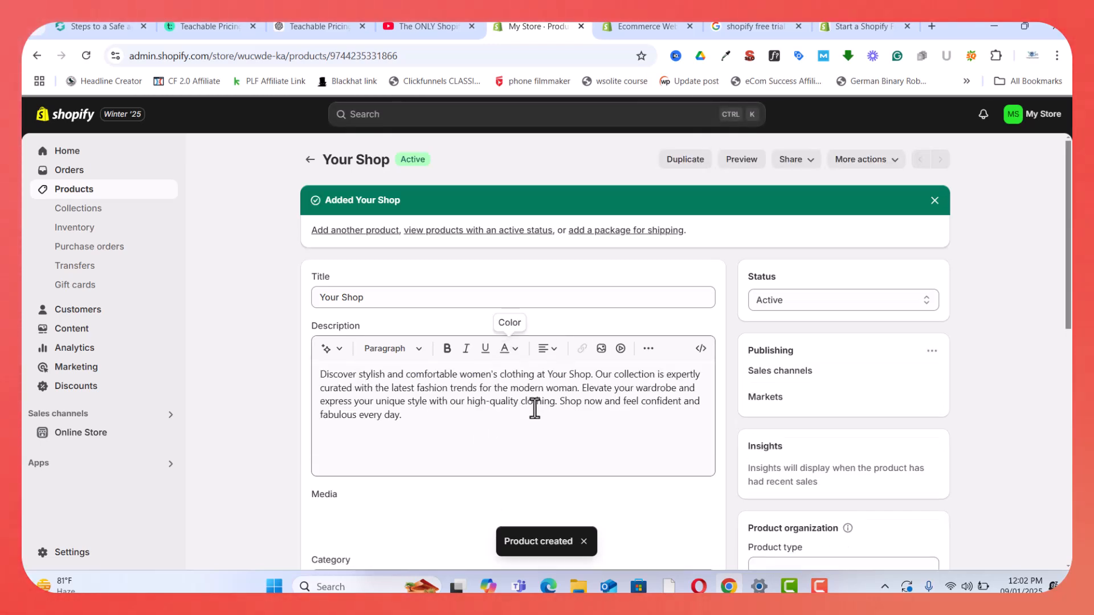
Start creating a new product collection and title it "Top picks".
left_click(84, 211)
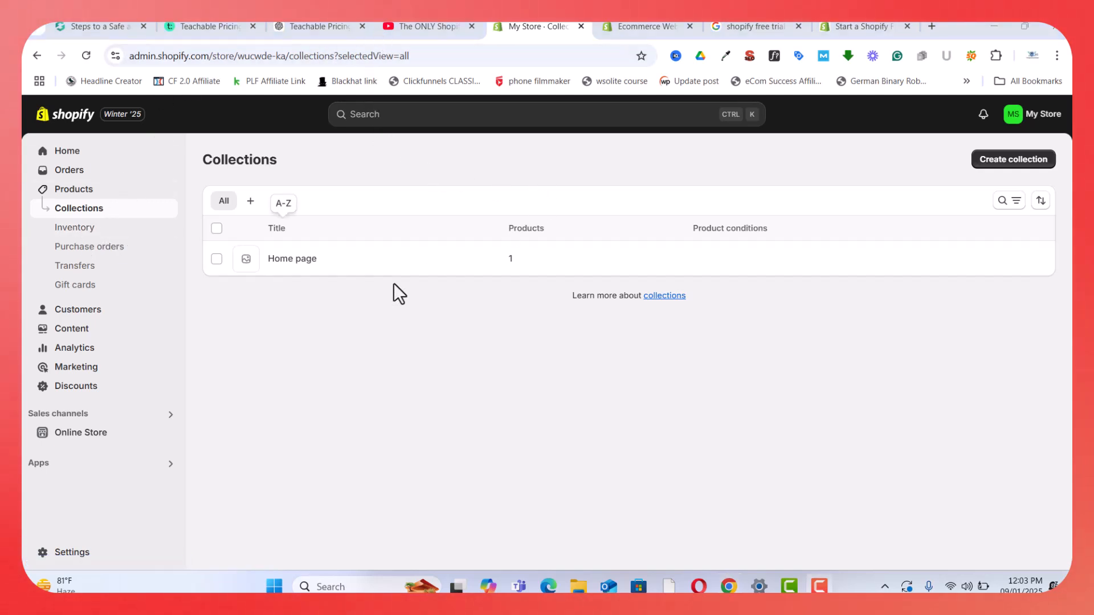
left_click(993, 164)
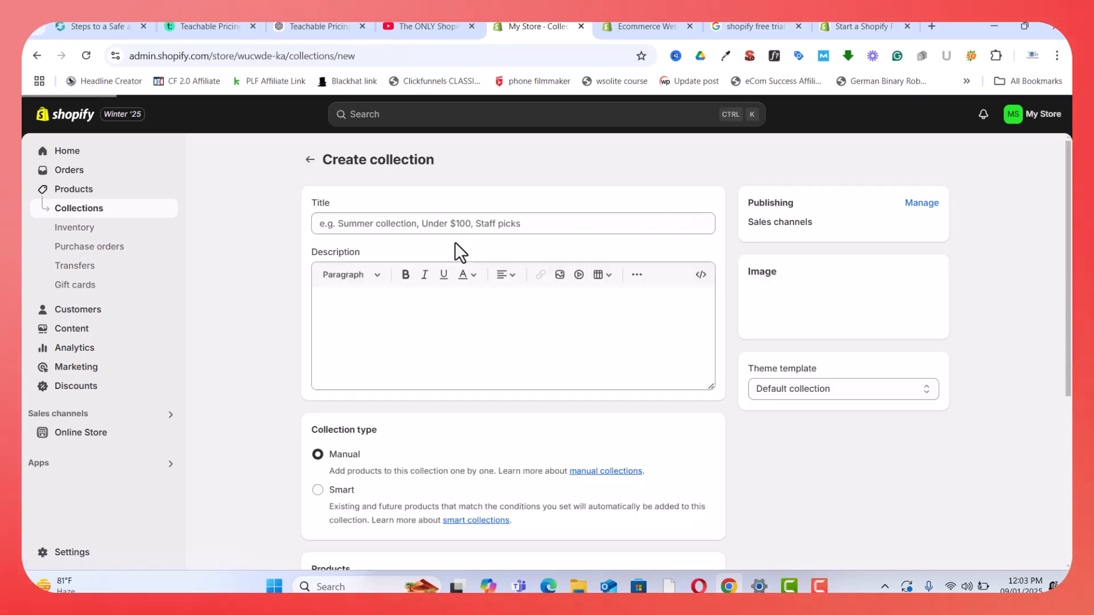
left_click(363, 224)
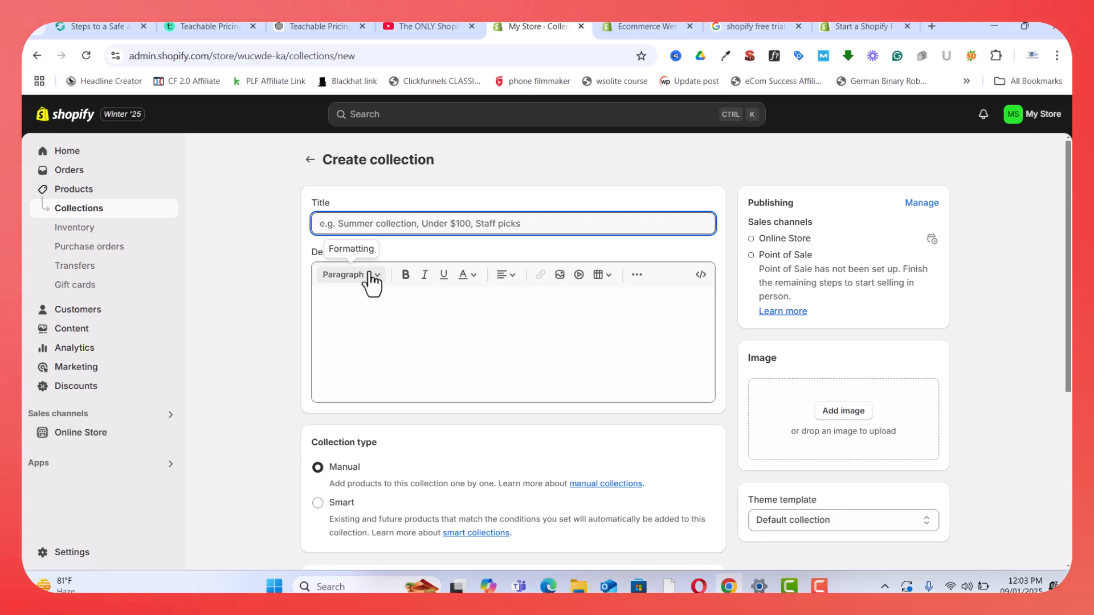
type("Top")
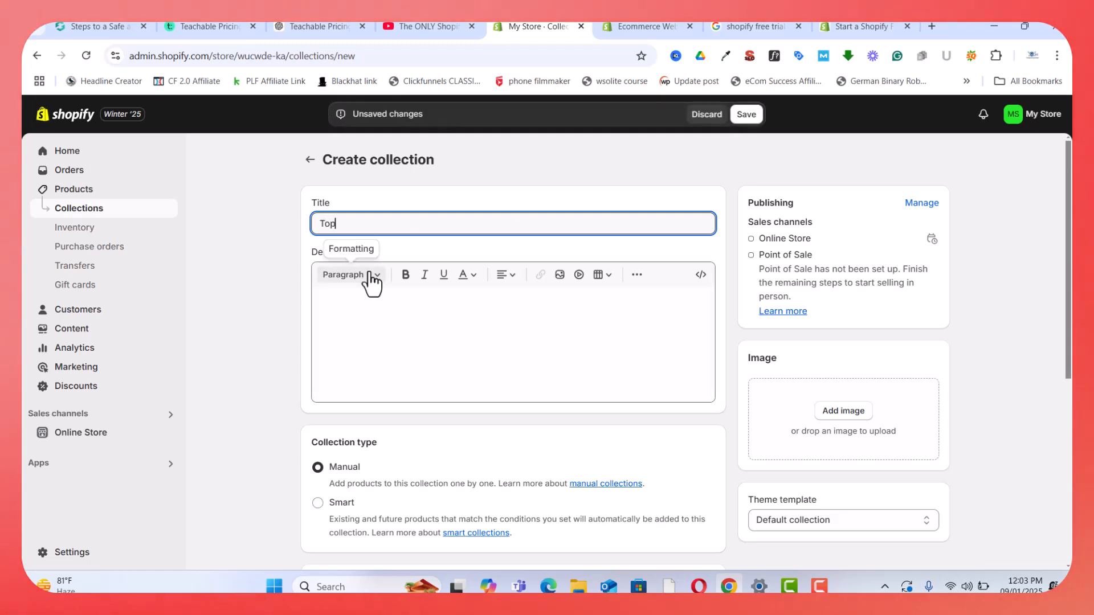
type(" picks")
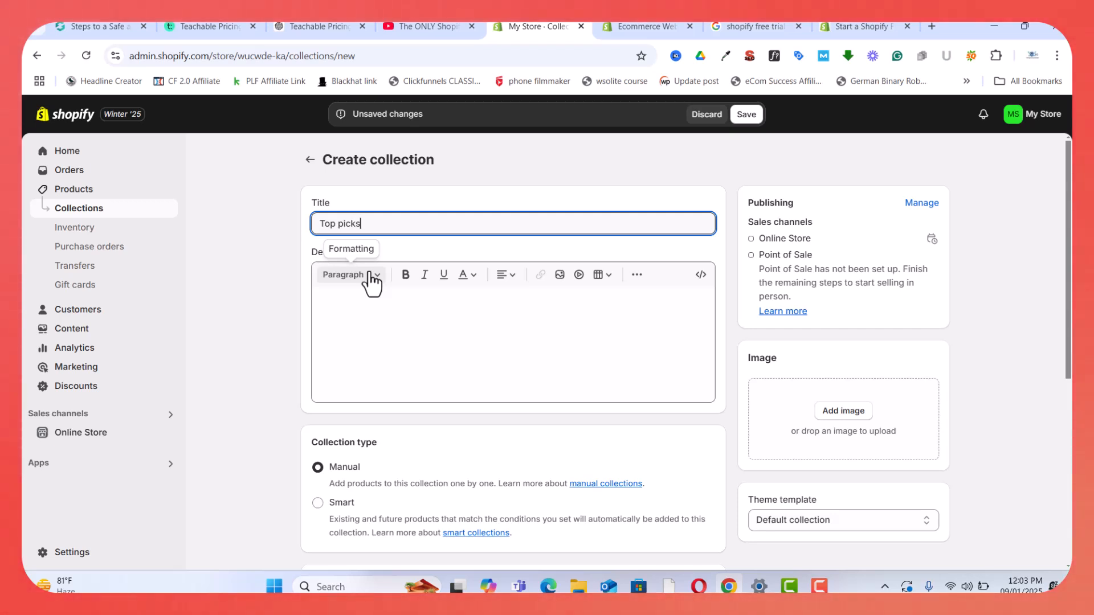
Set the collection's image to the existing model-with-leather JPG from the store's files.
left_click(362, 315)
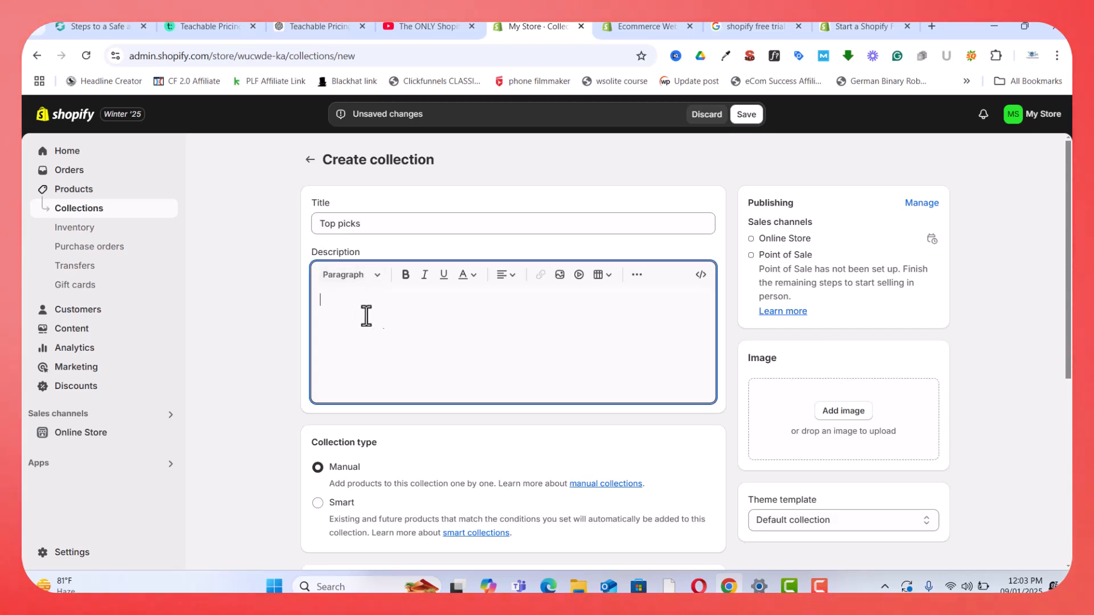
scroll(363, 315, "down", 4)
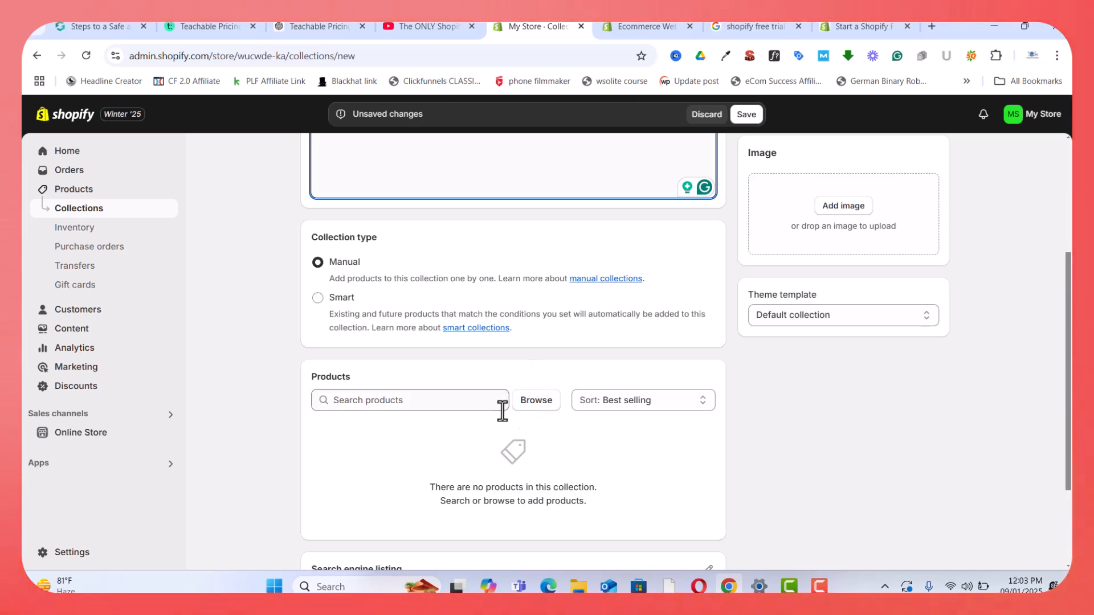
scroll(838, 222, "up", 4)
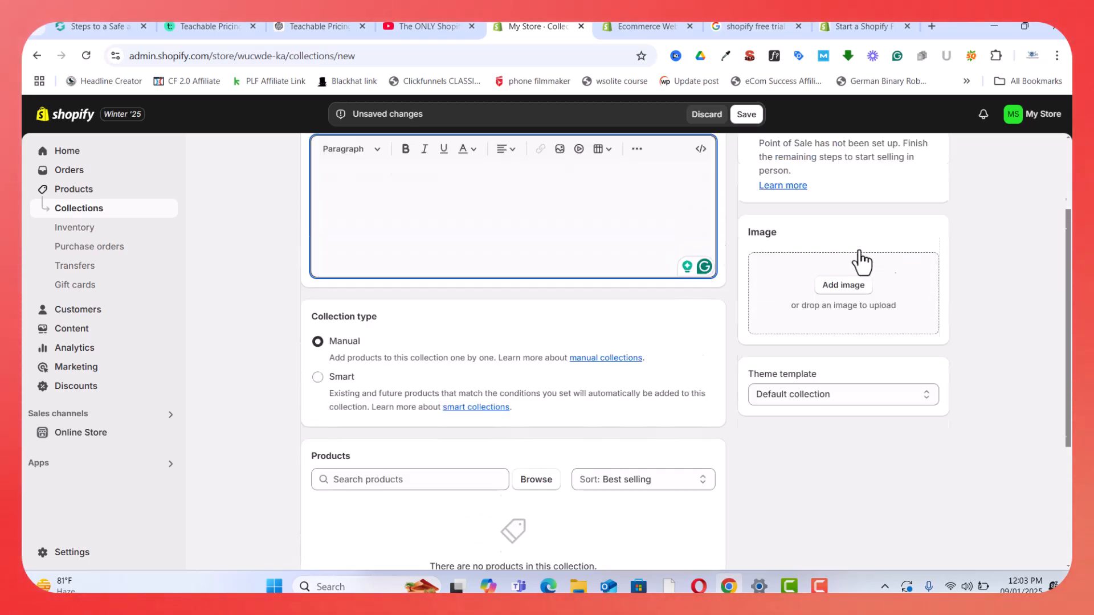
left_click(844, 411)
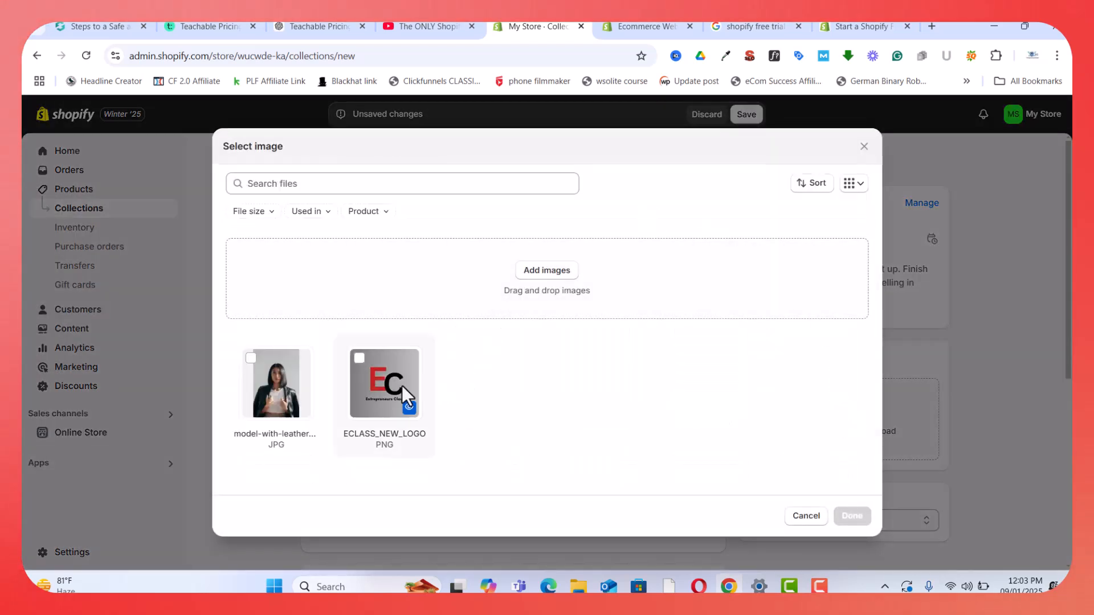
left_click(278, 383)
left_click(853, 517)
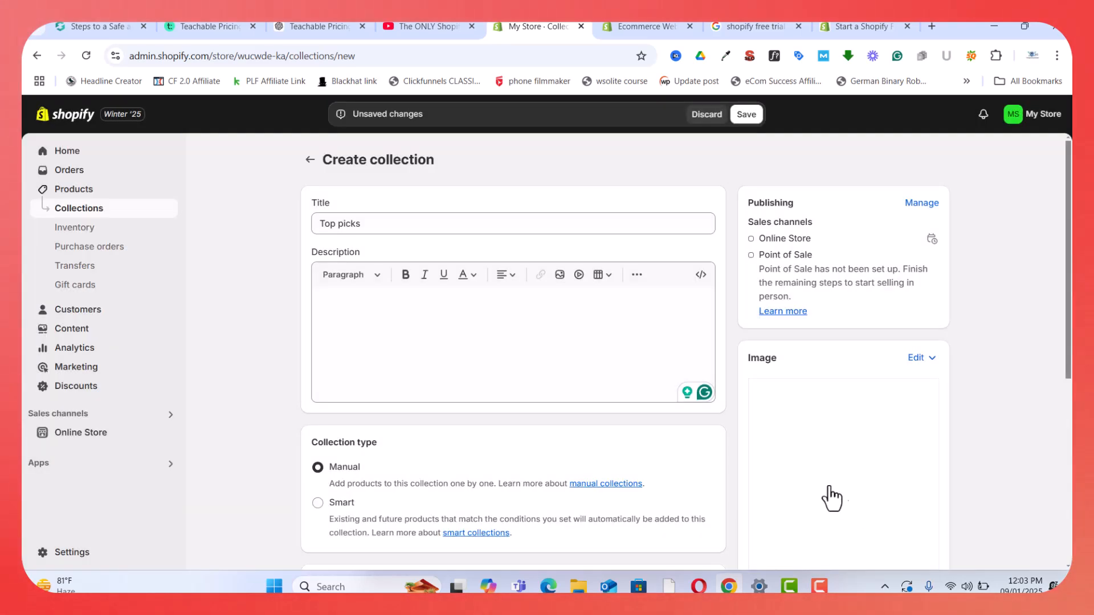
scroll(881, 422, "down", 6)
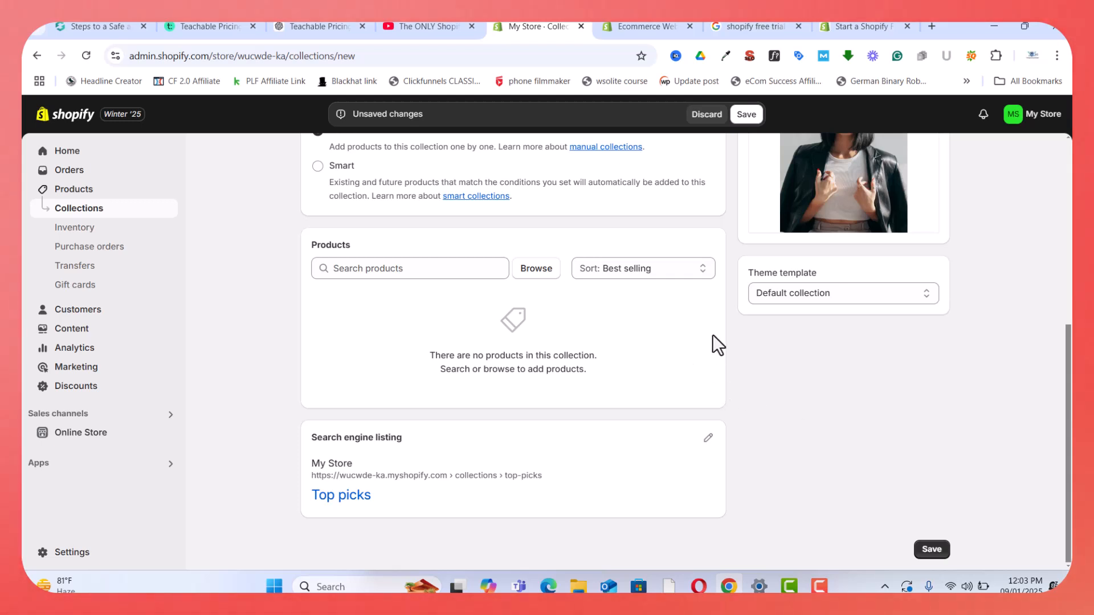
scroll(711, 345, "up", 5)
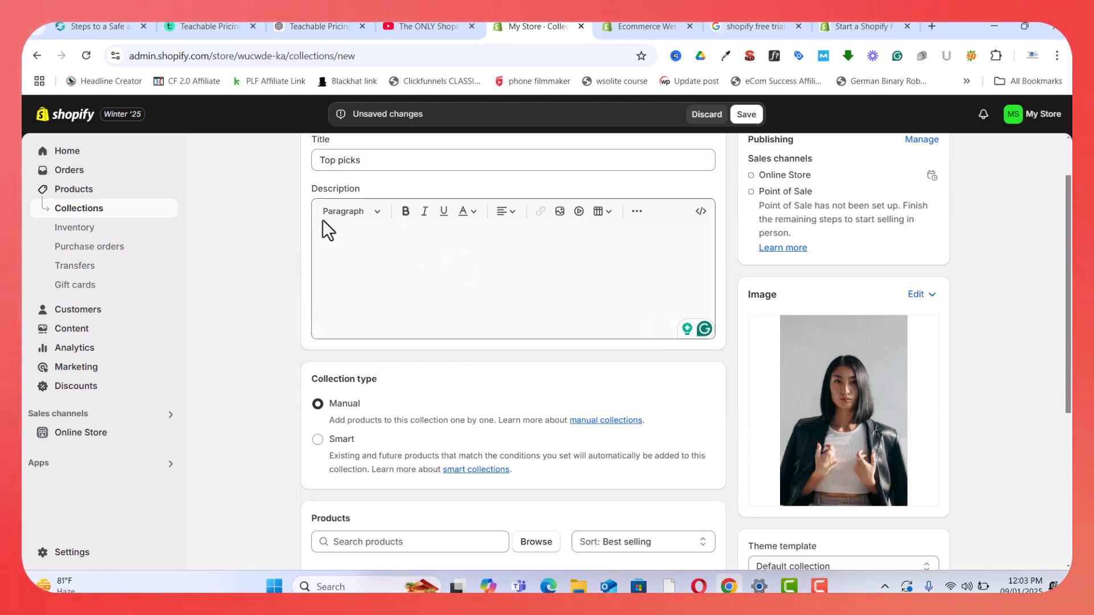
left_click(359, 213)
left_click(393, 243)
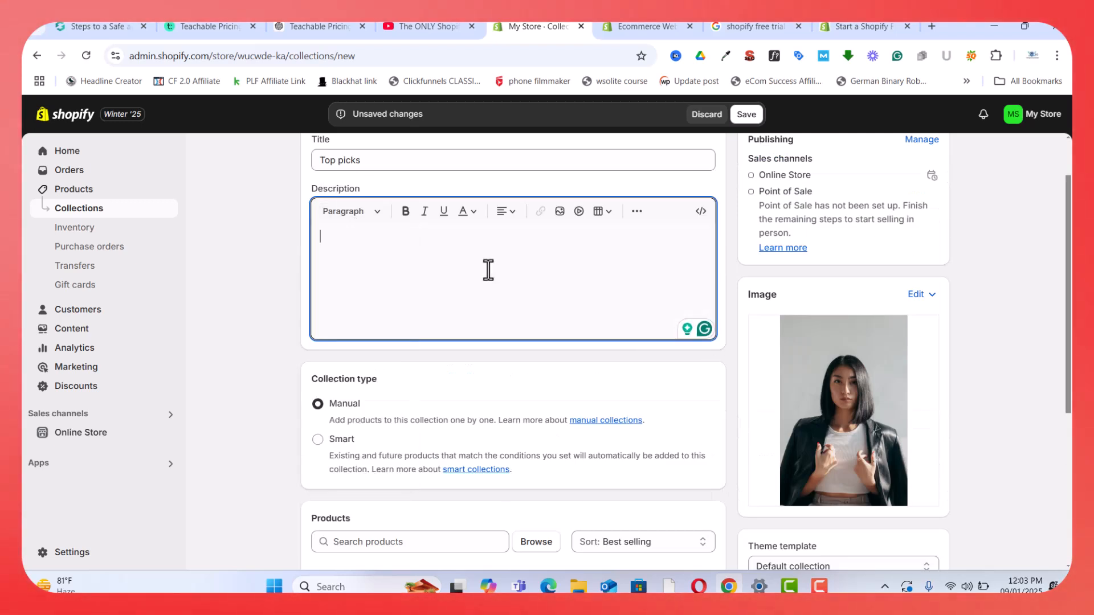
scroll(486, 288, "down", 5)
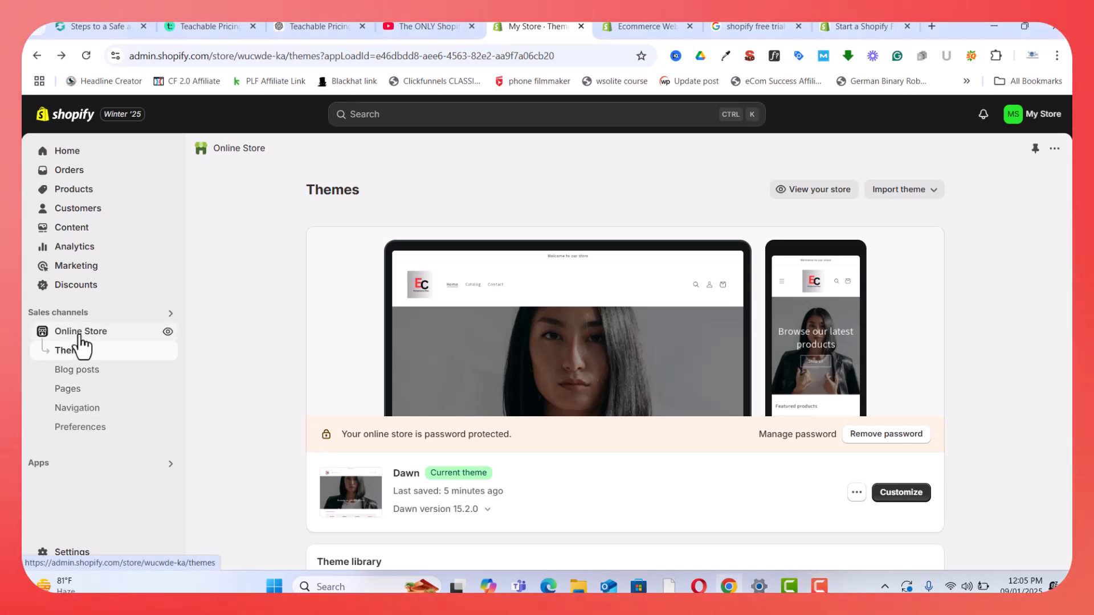
Start adding a new page to the online store and title it "About Us".
left_click(77, 393)
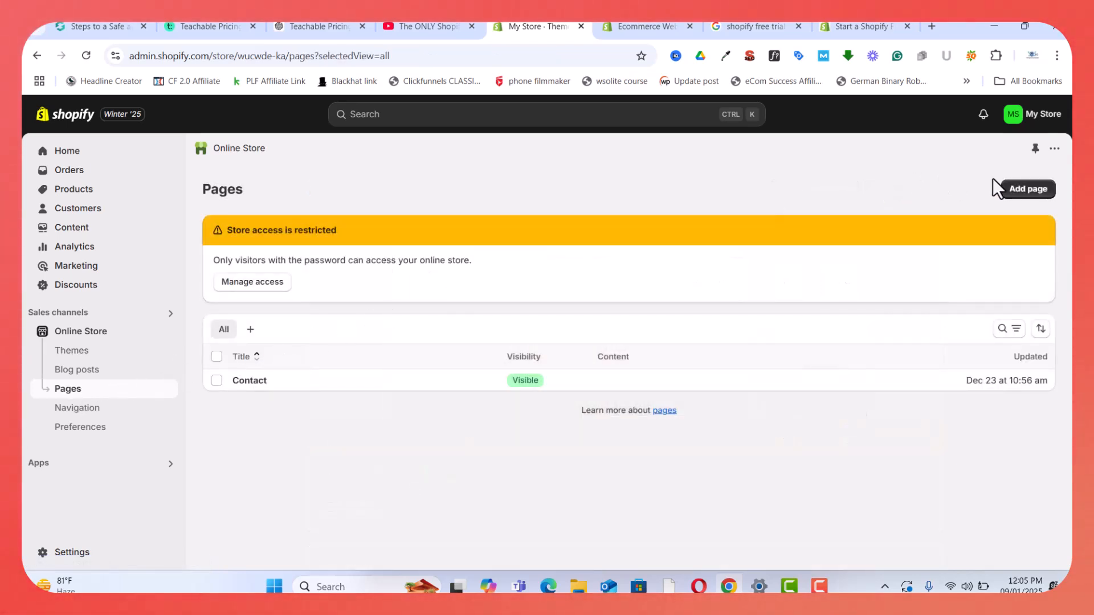
left_click(1026, 192)
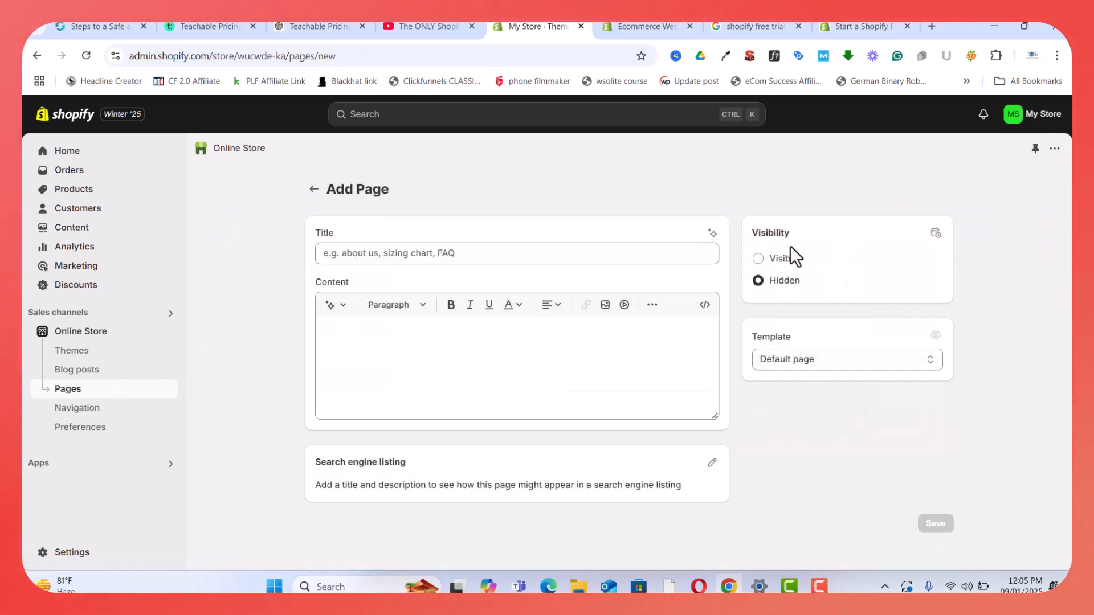
left_click(379, 252)
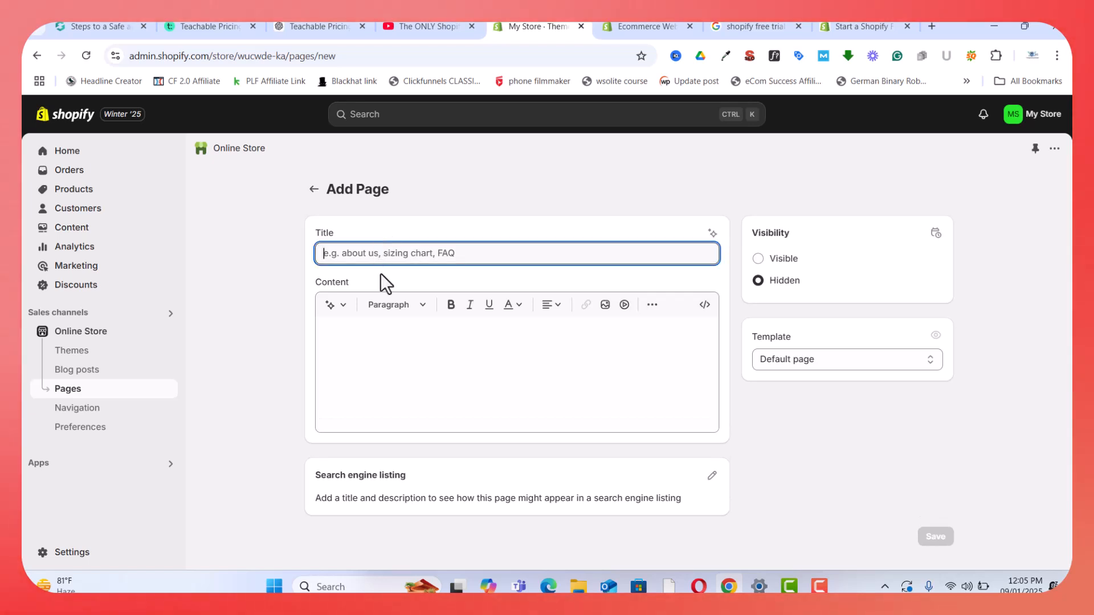
type("A")
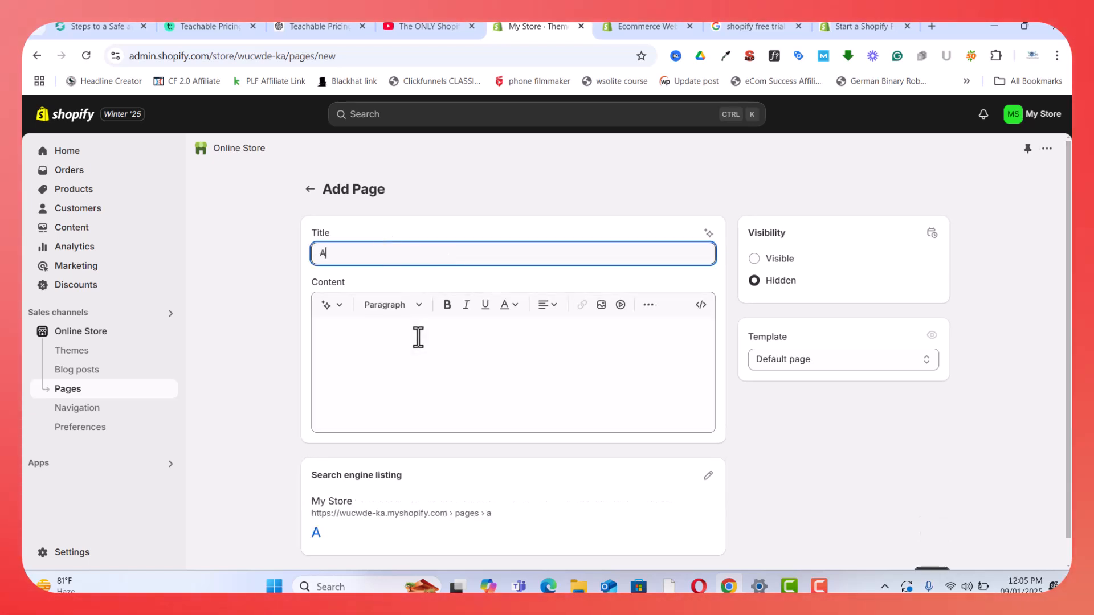
type("bout Us")
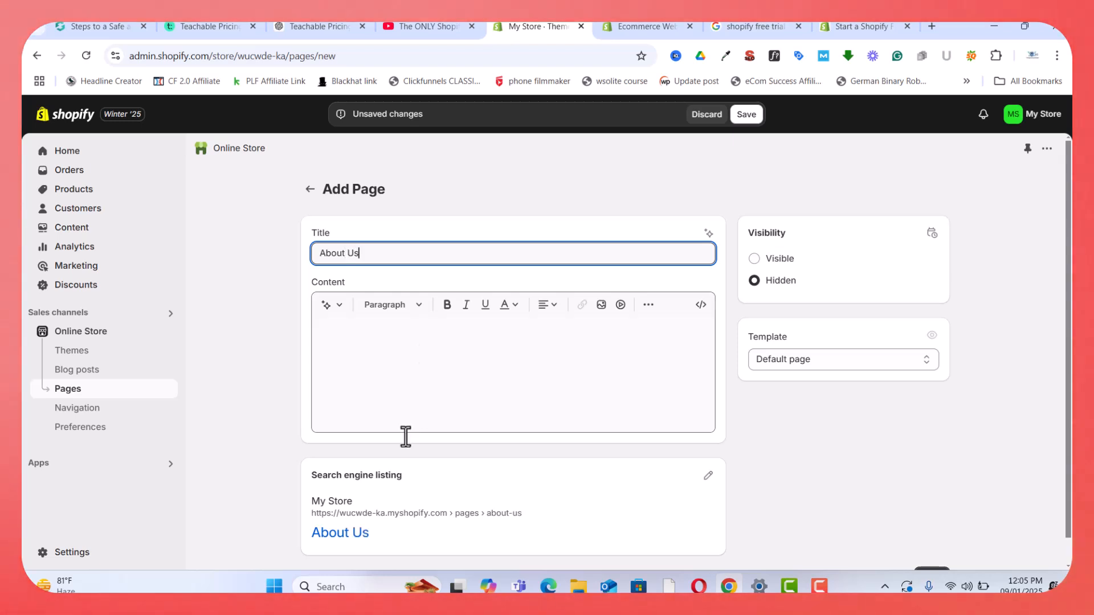
left_click(371, 355)
left_click(342, 308)
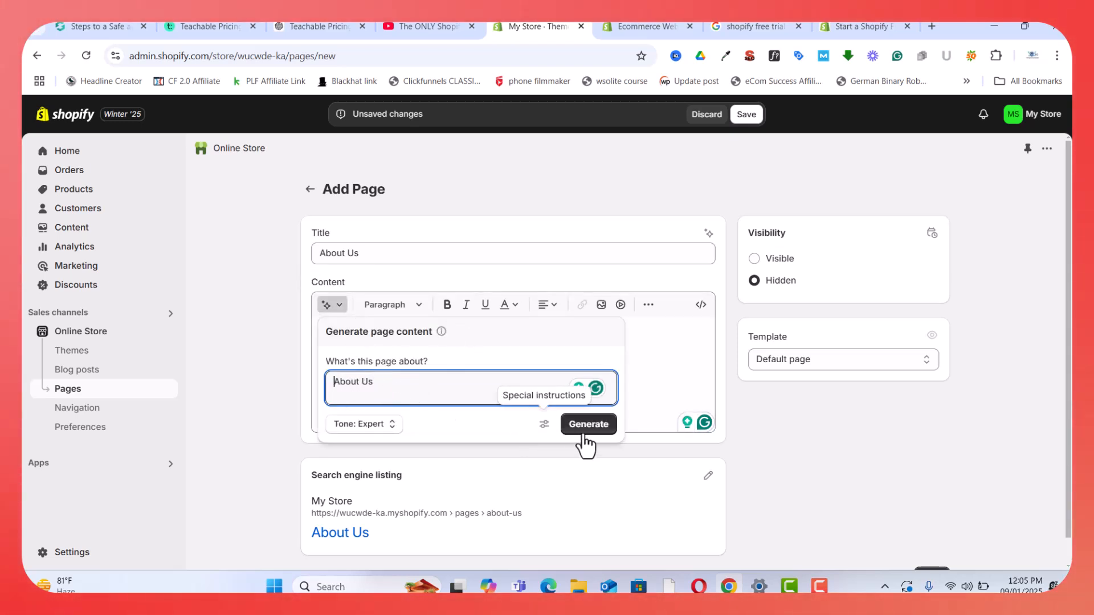
left_click(727, 316)
left_click(727, 322)
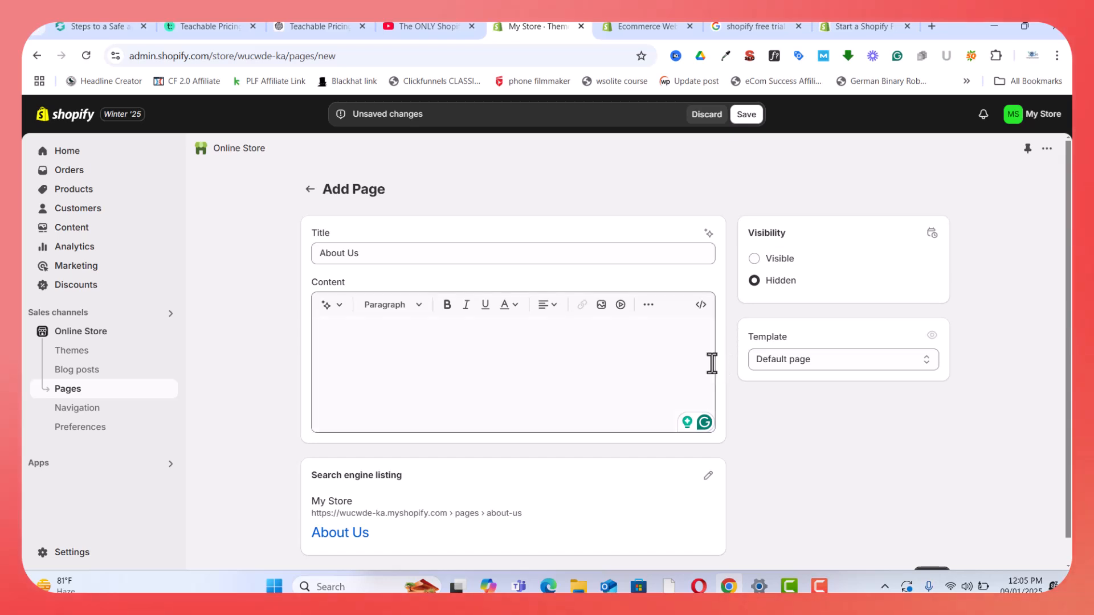
Save the "About Us" page with hidden visibility and the default page template.
scroll(710, 362, "down", 1)
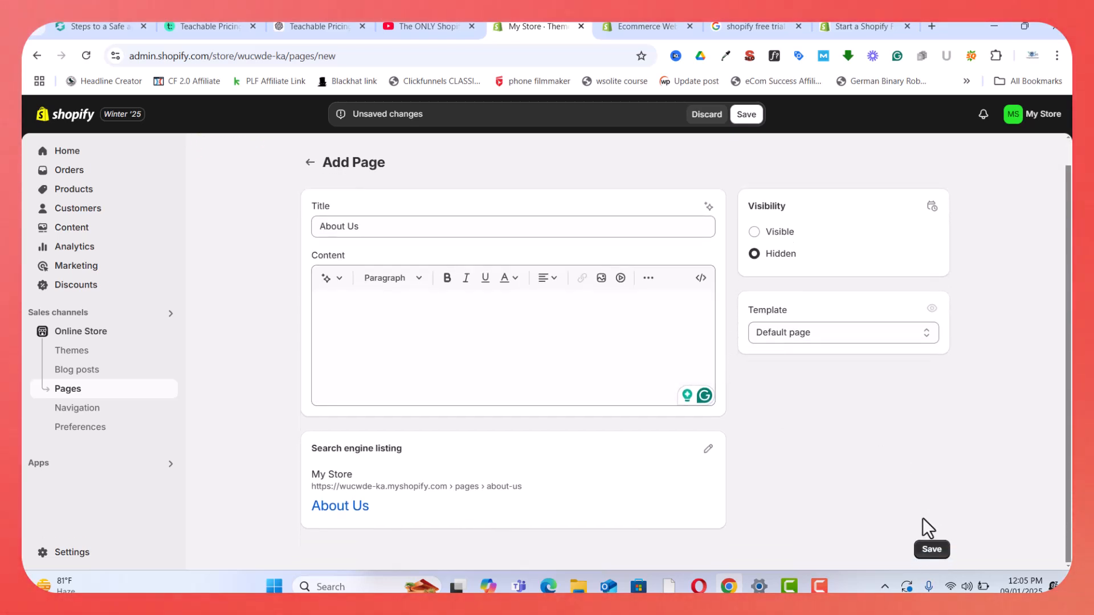
left_click(933, 547)
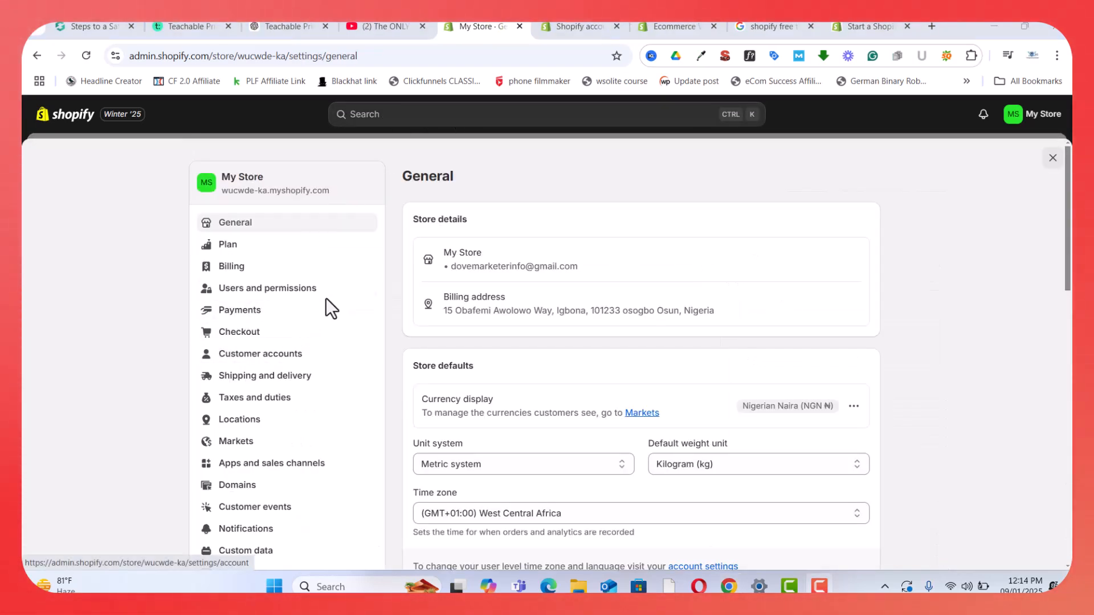
Review the store's payment settings and open the list of third-party payment providers.
left_click(240, 311)
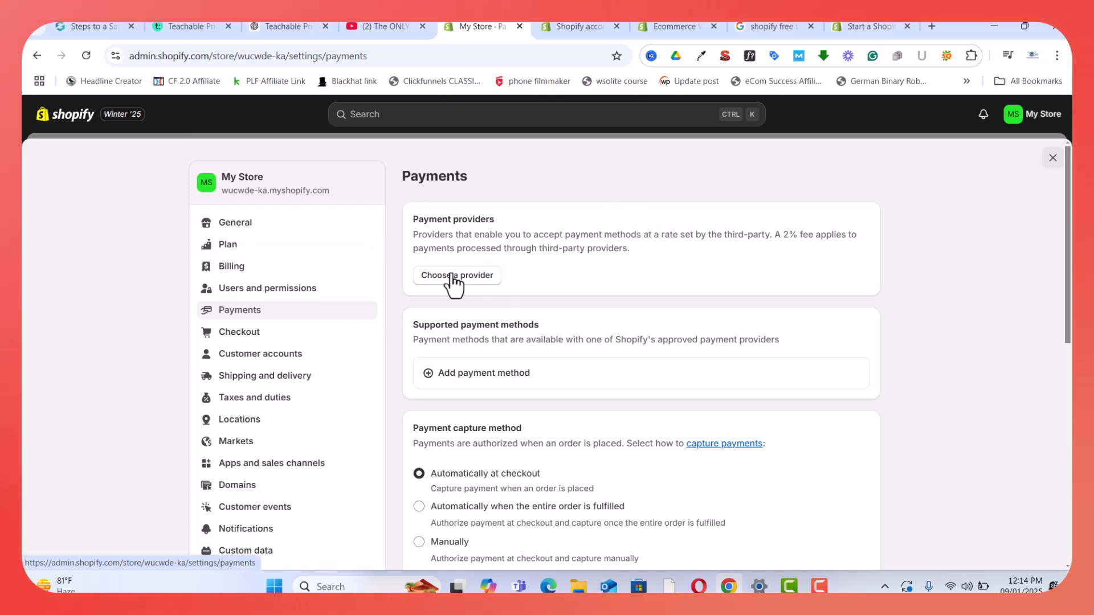
scroll(549, 255, "down", 2)
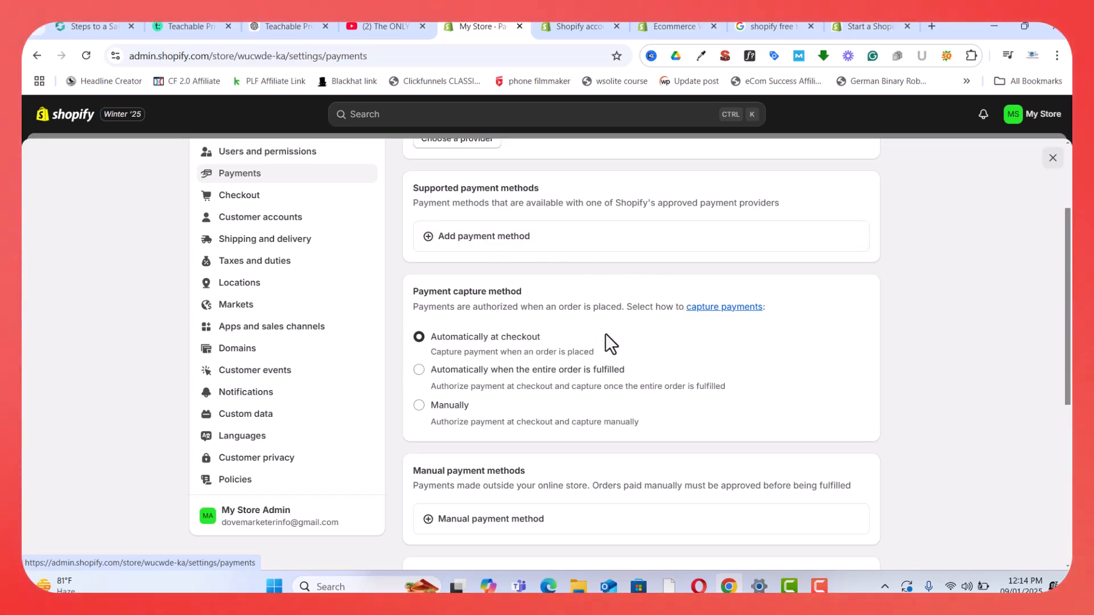
scroll(605, 334, "down", 2)
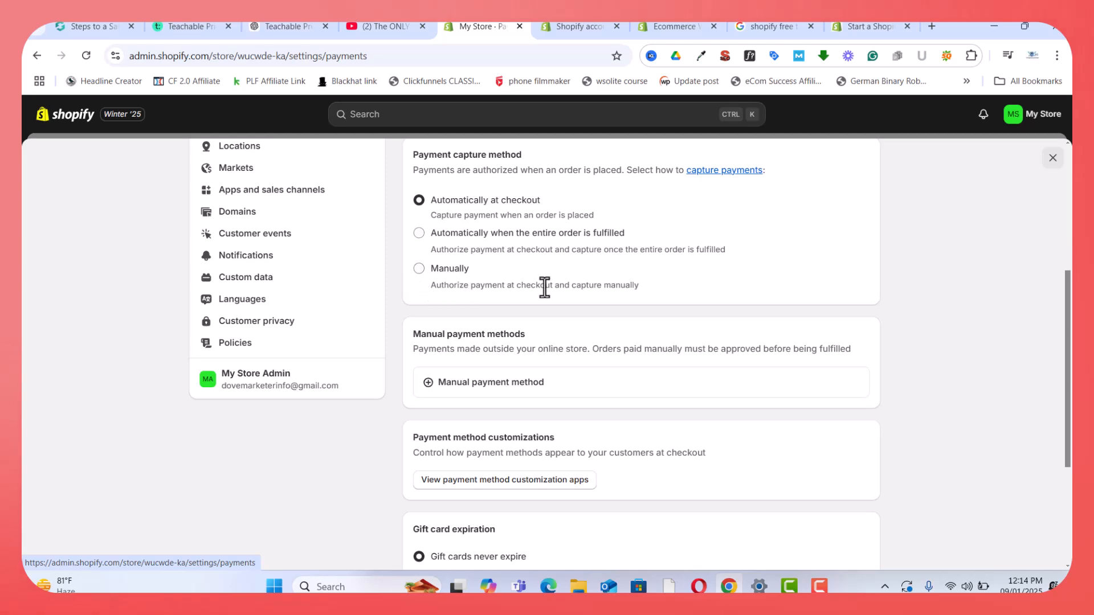
scroll(612, 298, "down", 3)
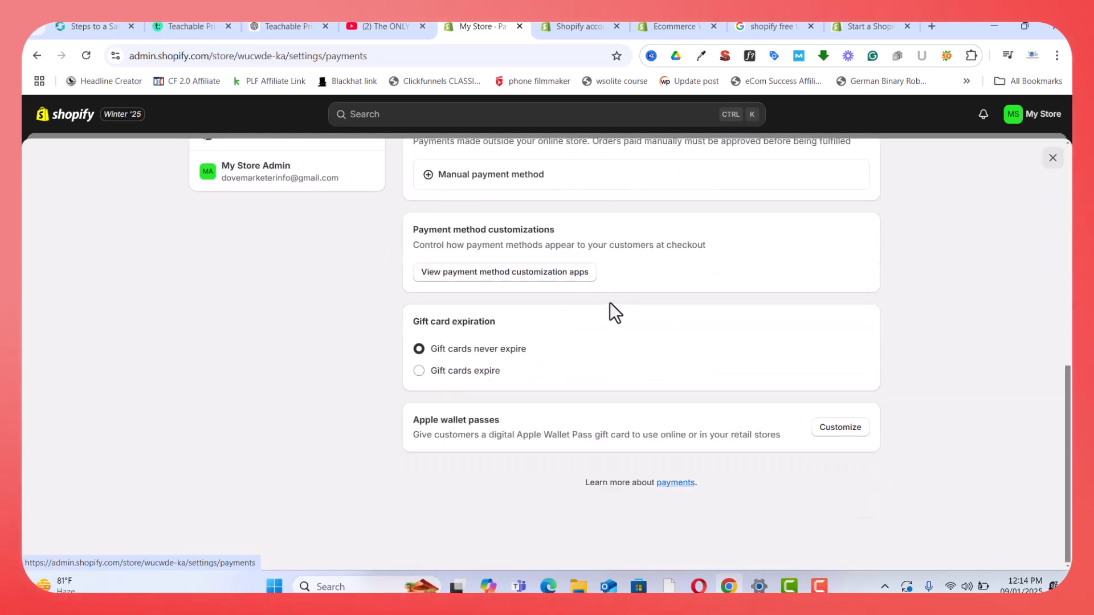
scroll(658, 337, "up", 10)
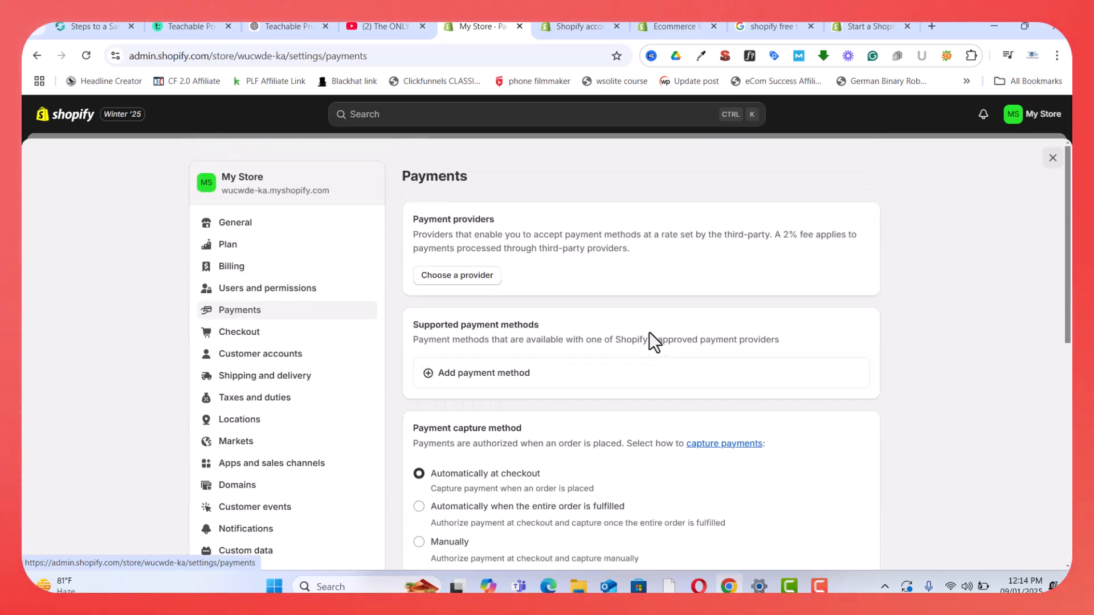
left_click(463, 280)
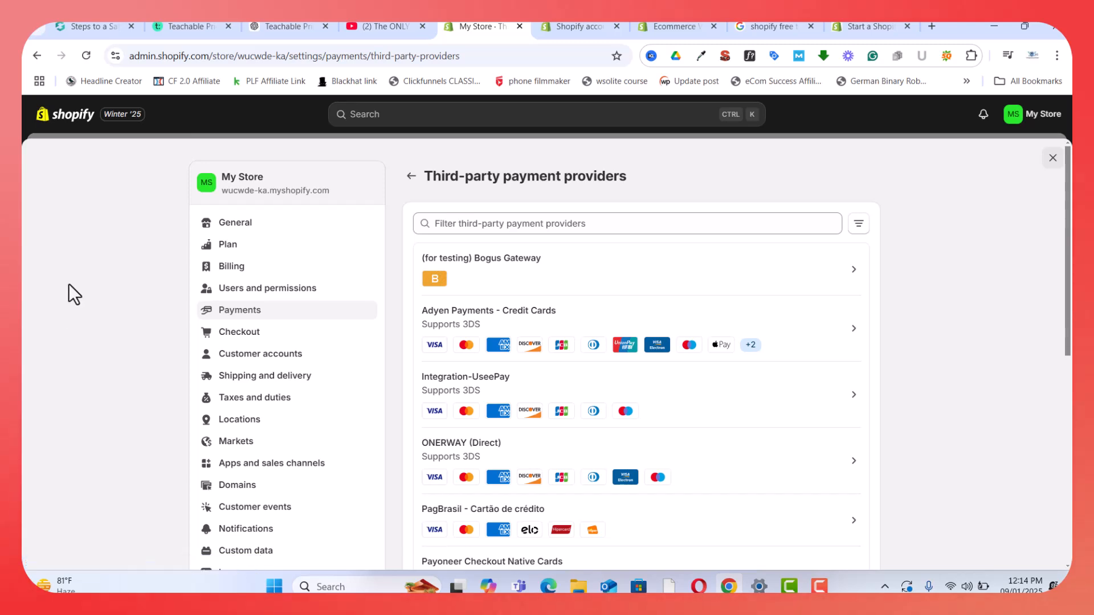
Review the shipping and delivery settings from general rates to packing slips, and the regional tax settings.
left_click(337, 376)
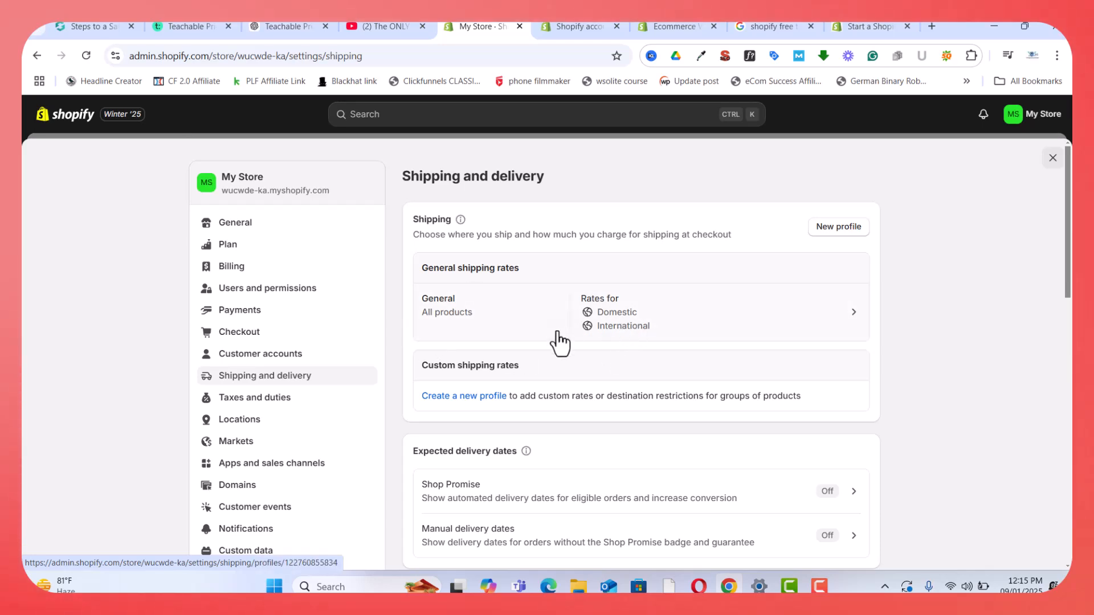
scroll(661, 326, "down", 5)
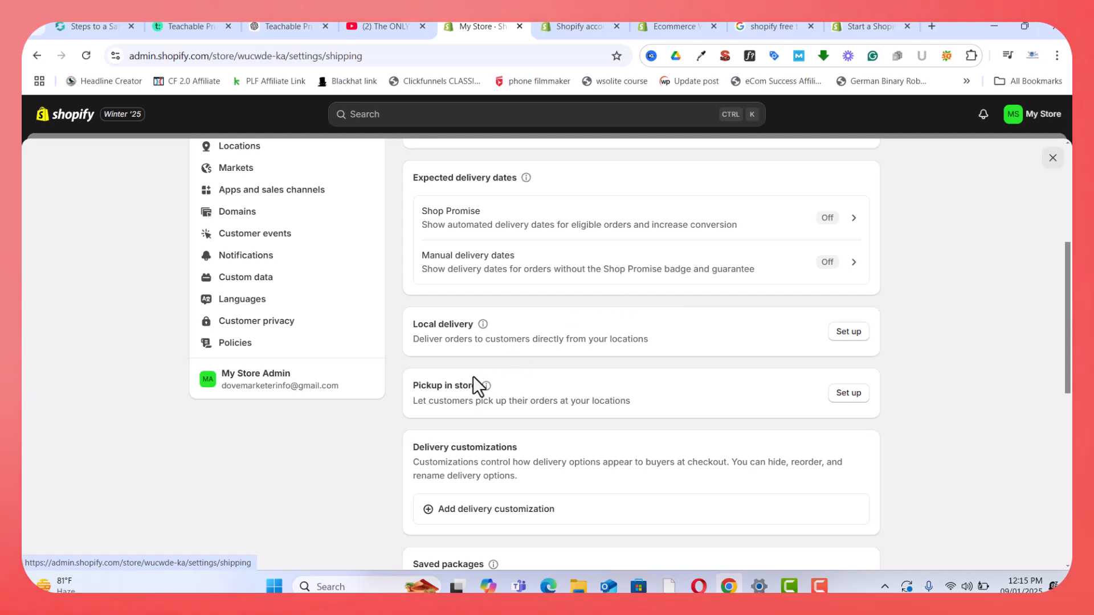
scroll(593, 370, "down", 5)
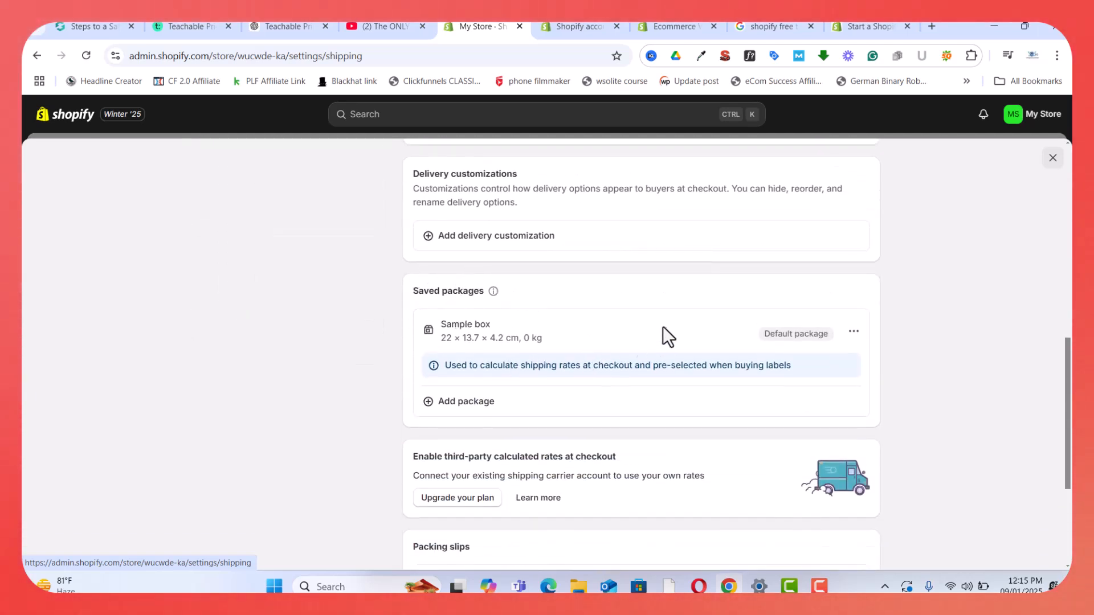
scroll(661, 326, "down", 4)
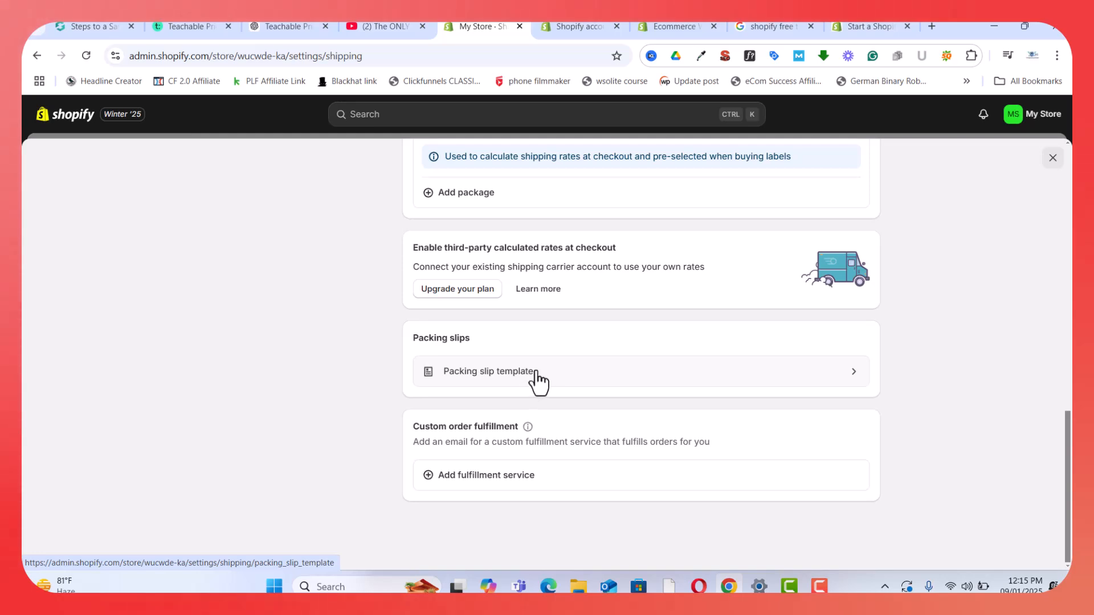
scroll(568, 370, "up", 1)
scroll(568, 377, "up", 10)
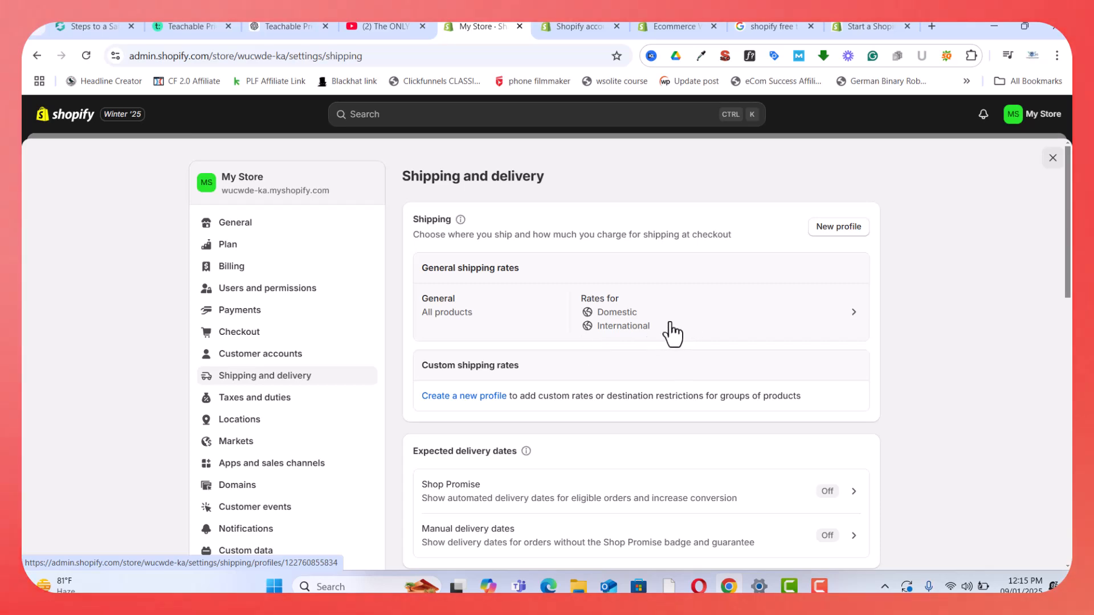
scroll(671, 323, "down", 5)
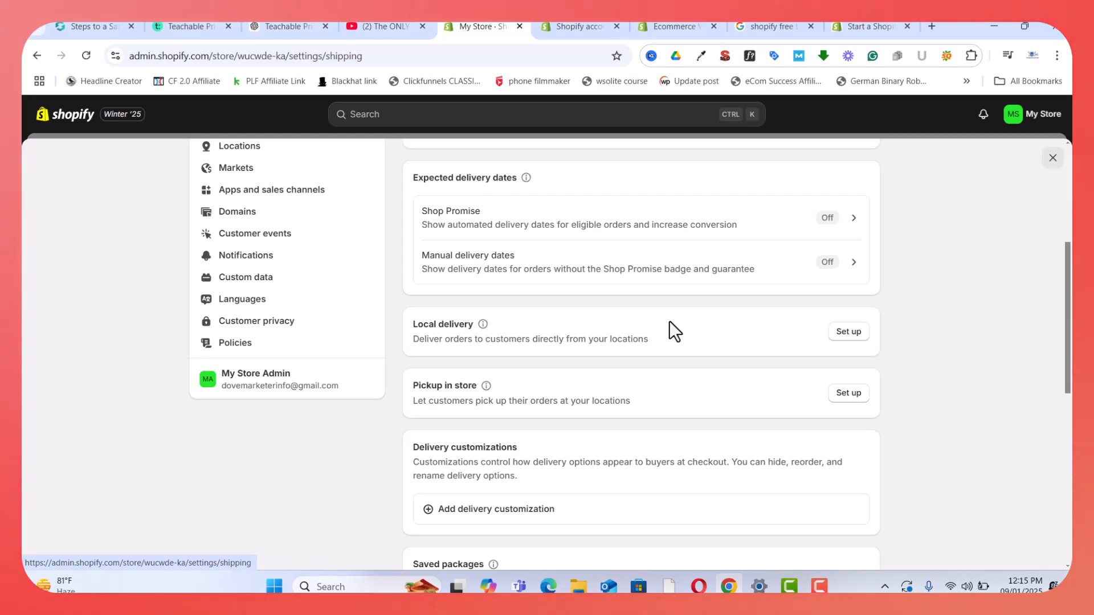
scroll(667, 319, "up", 4)
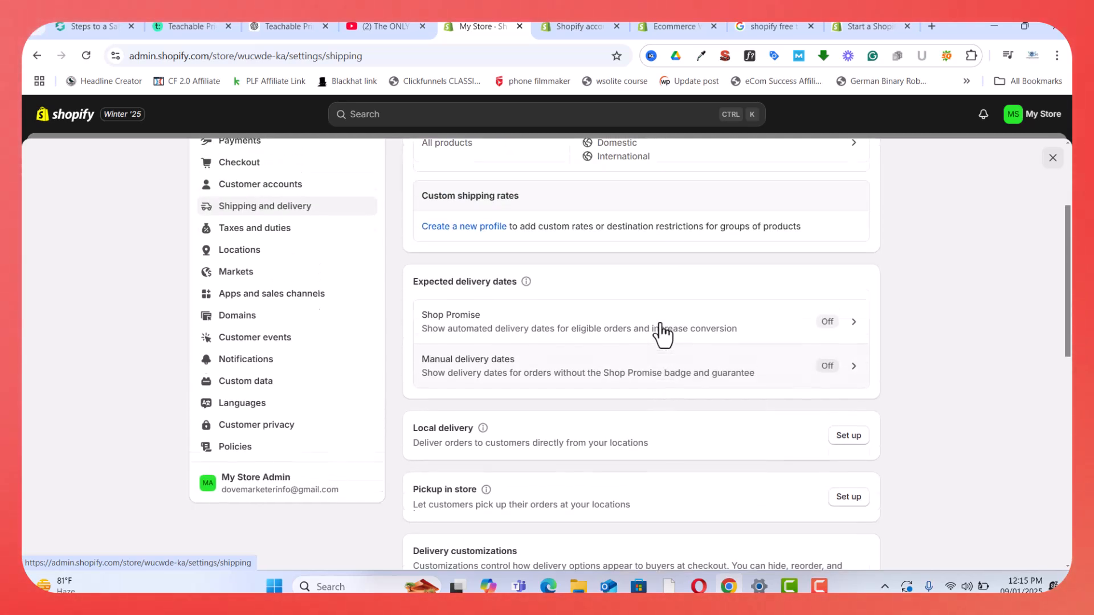
scroll(656, 322, "up", 1)
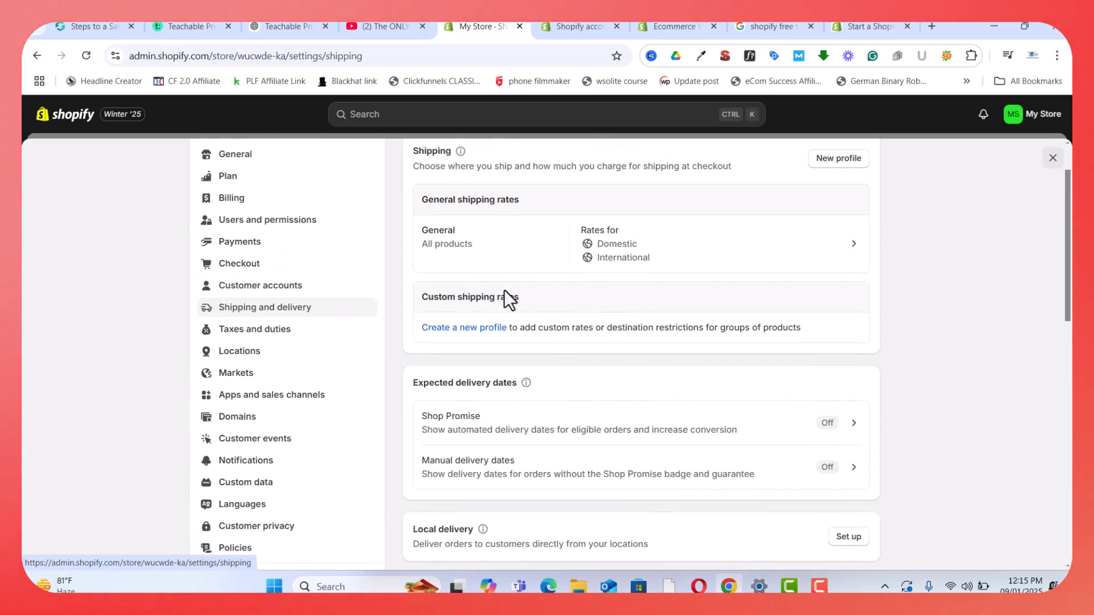
left_click(254, 341)
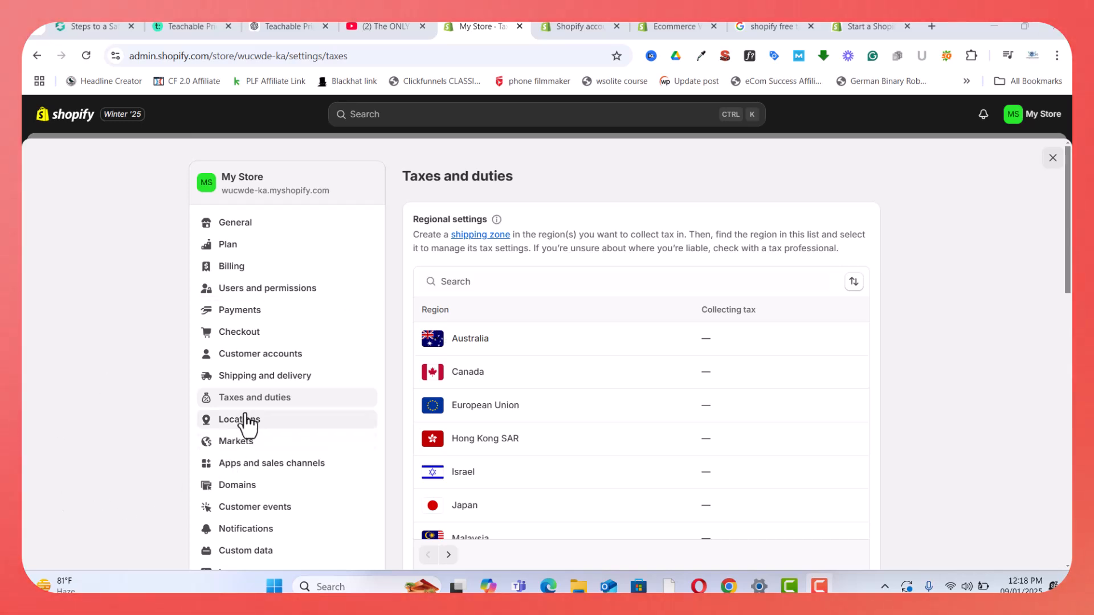
scroll(234, 370, "down", 2)
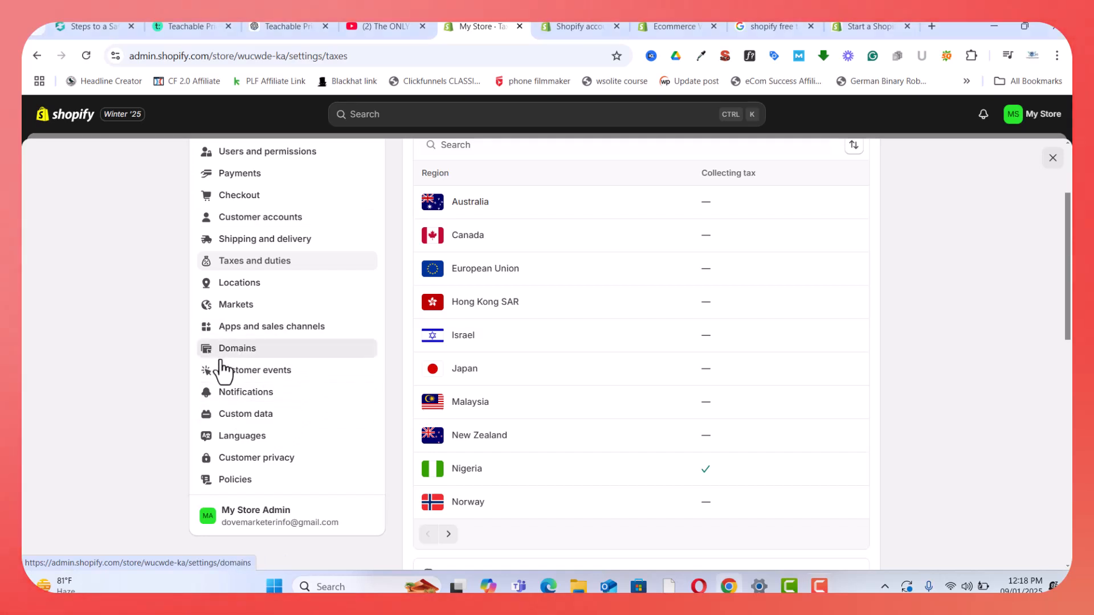
Search for the new domain storentetting.com to buy in the store's domain settings.
left_click(222, 359)
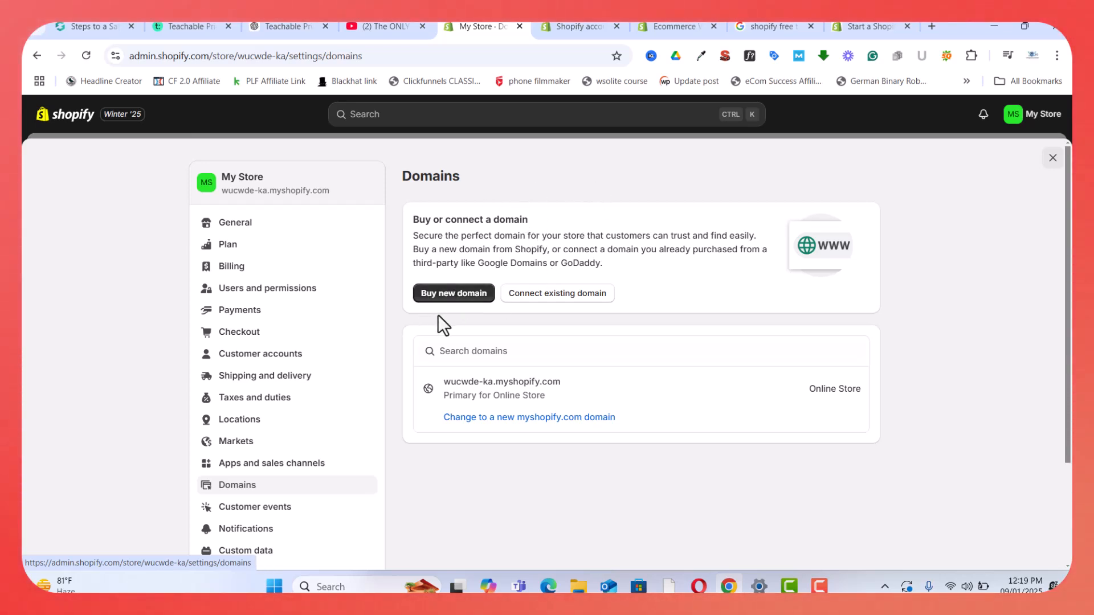
left_click(443, 299)
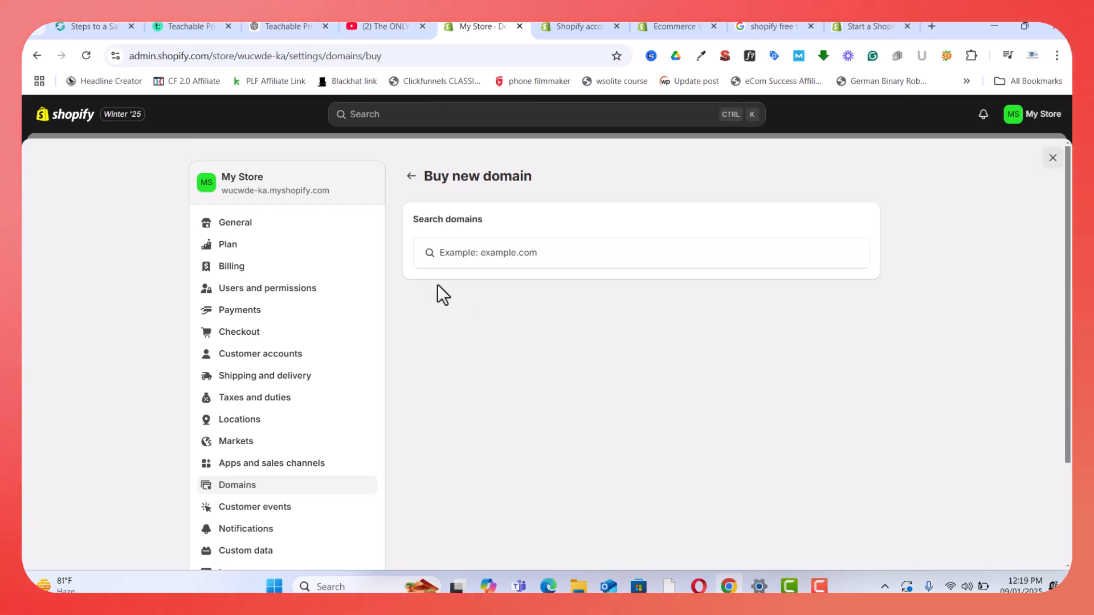
left_click(477, 254)
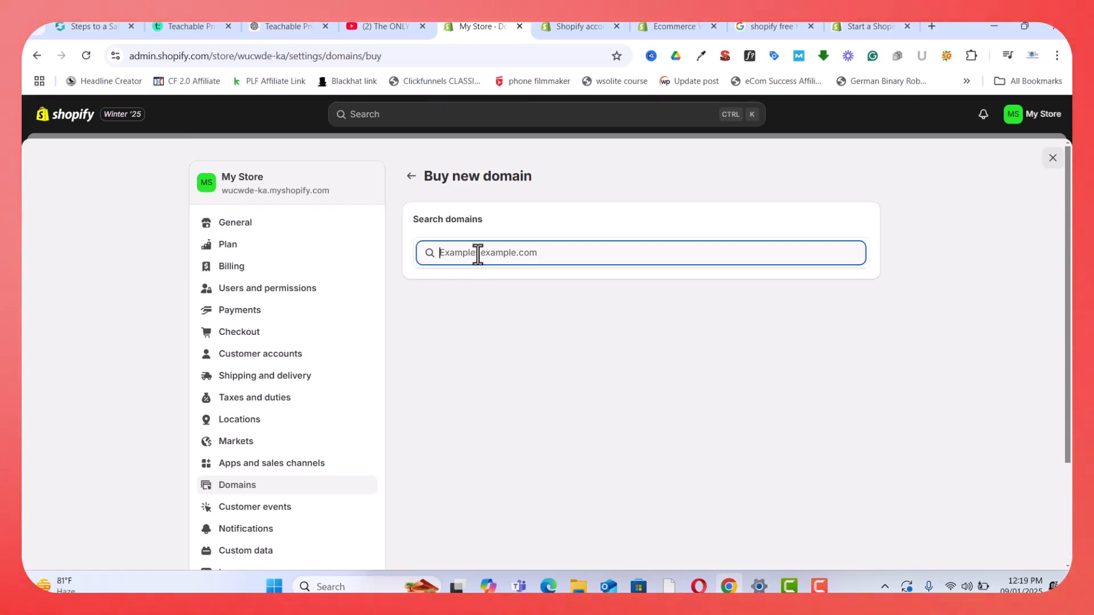
type("s")
type("tore bu")
type("ling")
type(".com")
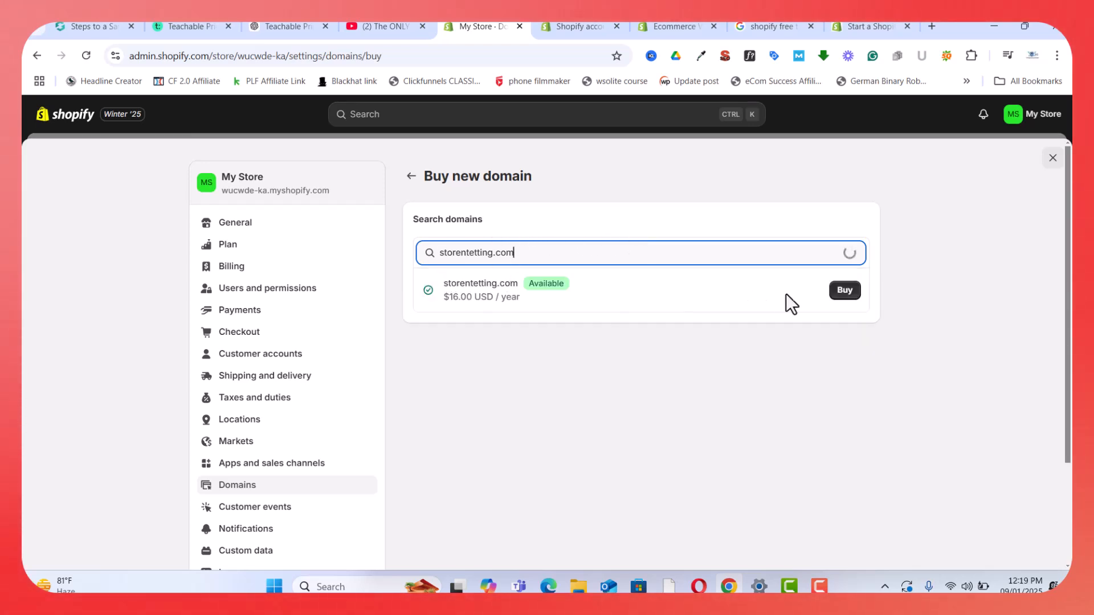
Examine the purchase form and cost summary for storentetting.com, and return to the domain settings without buying.
left_click(843, 292)
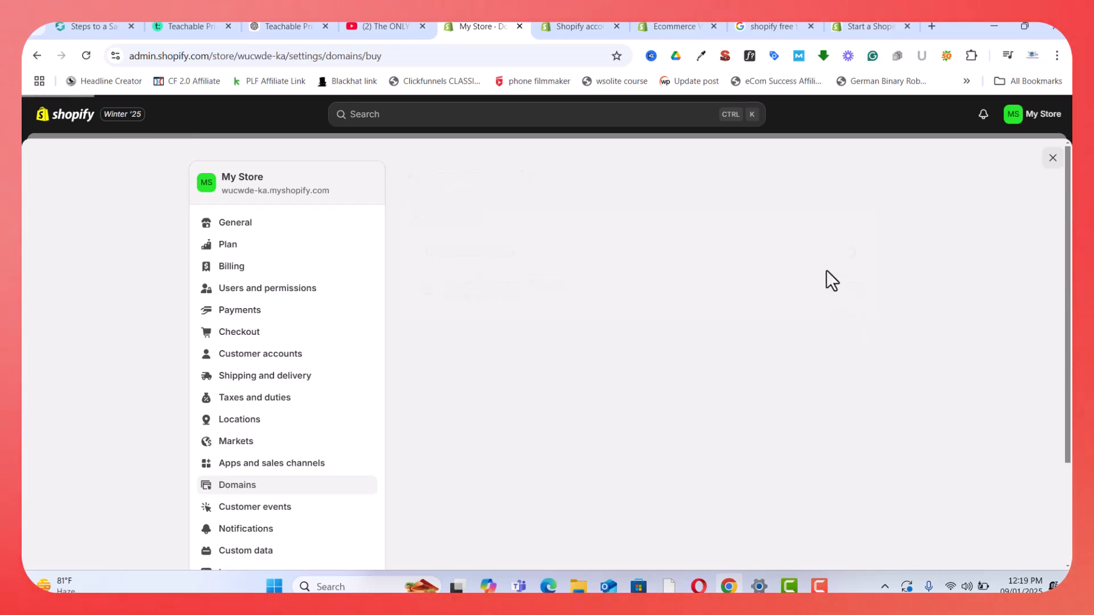
scroll(712, 292, "down", 3)
scroll(713, 292, "up", 1)
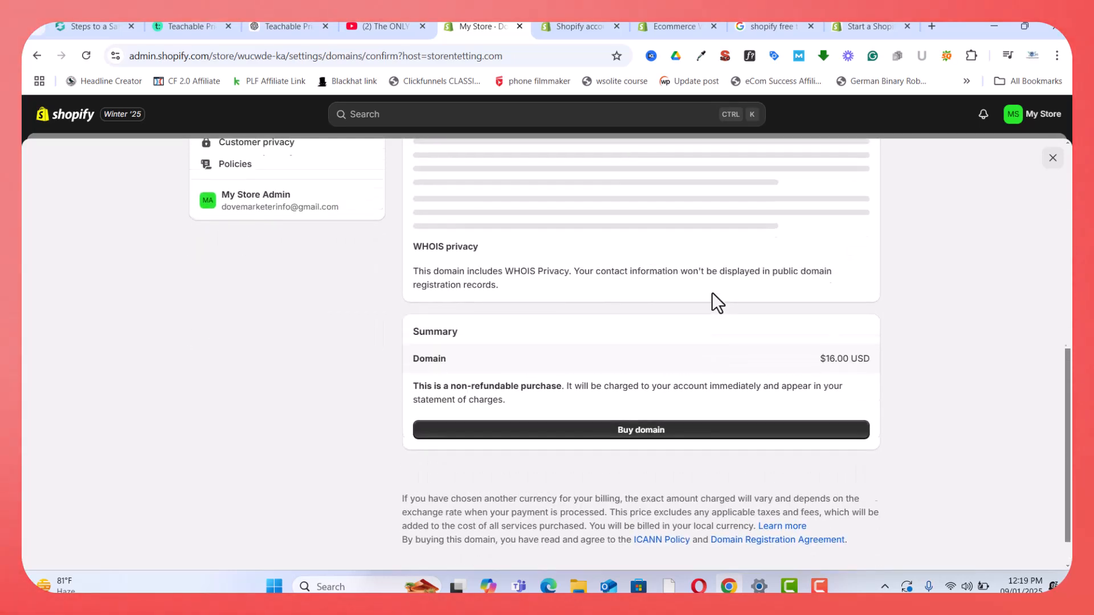
scroll(695, 279, "down", 2)
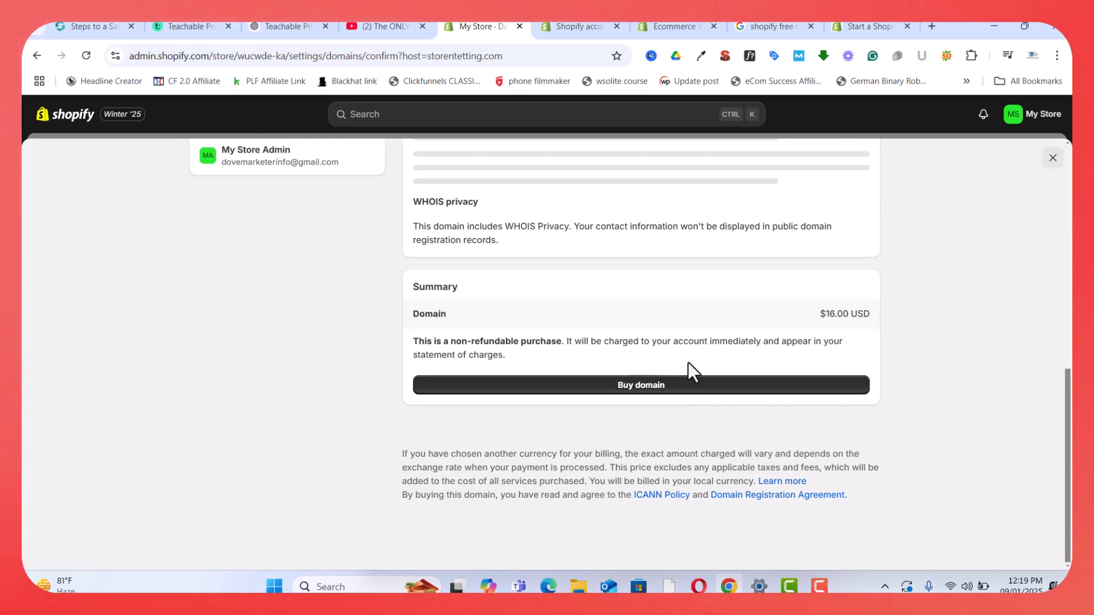
scroll(689, 362, "up", 1)
scroll(689, 361, "up", 10)
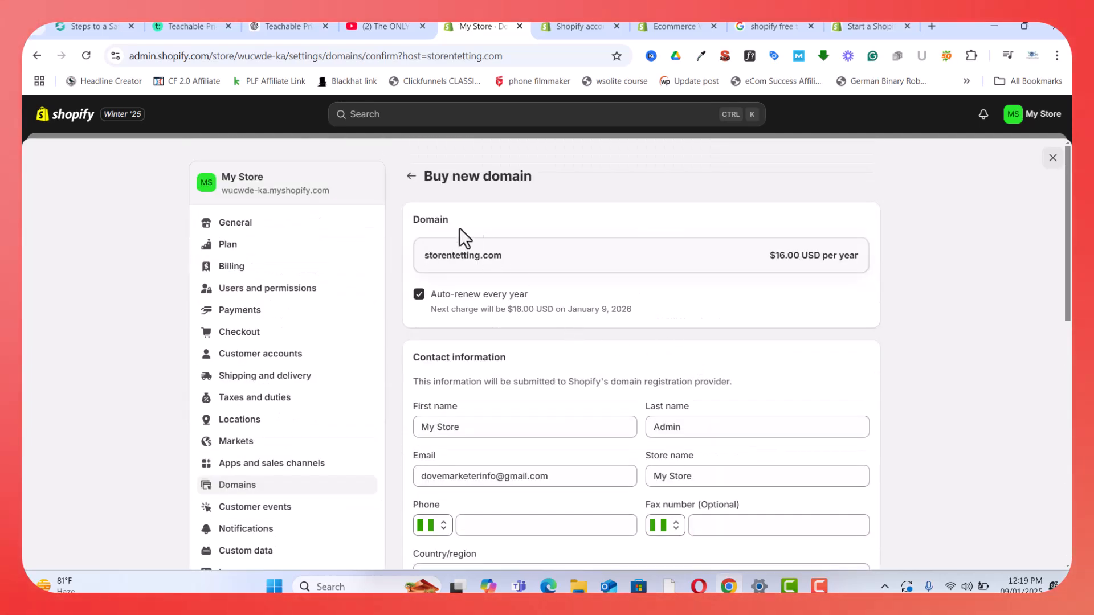
left_click(408, 244)
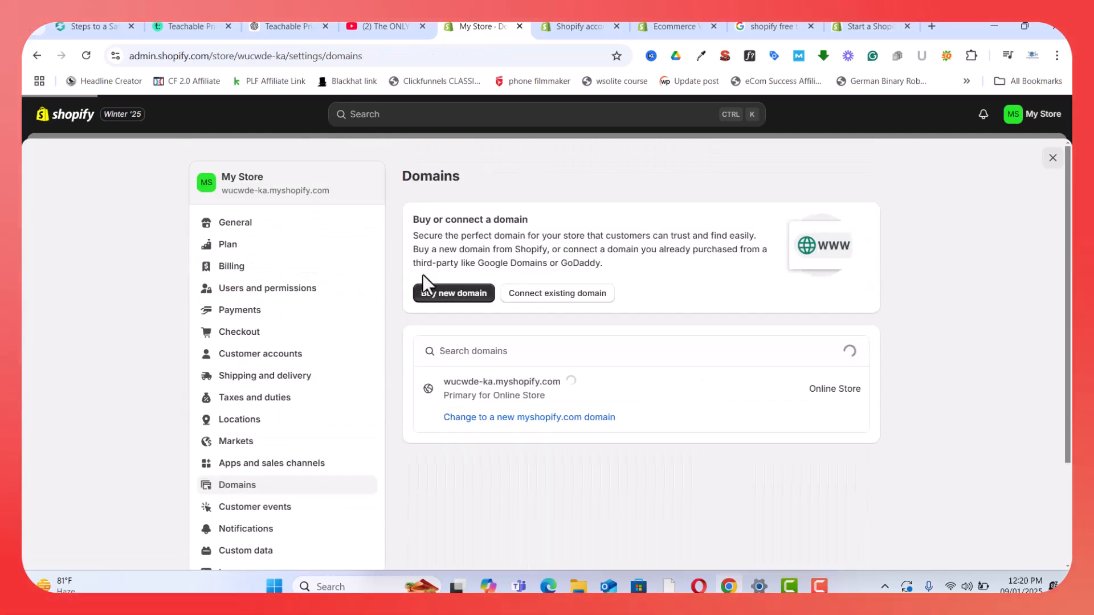
Start connecting an existing domain and enter jointmayor.com as the domain.
left_click(562, 294)
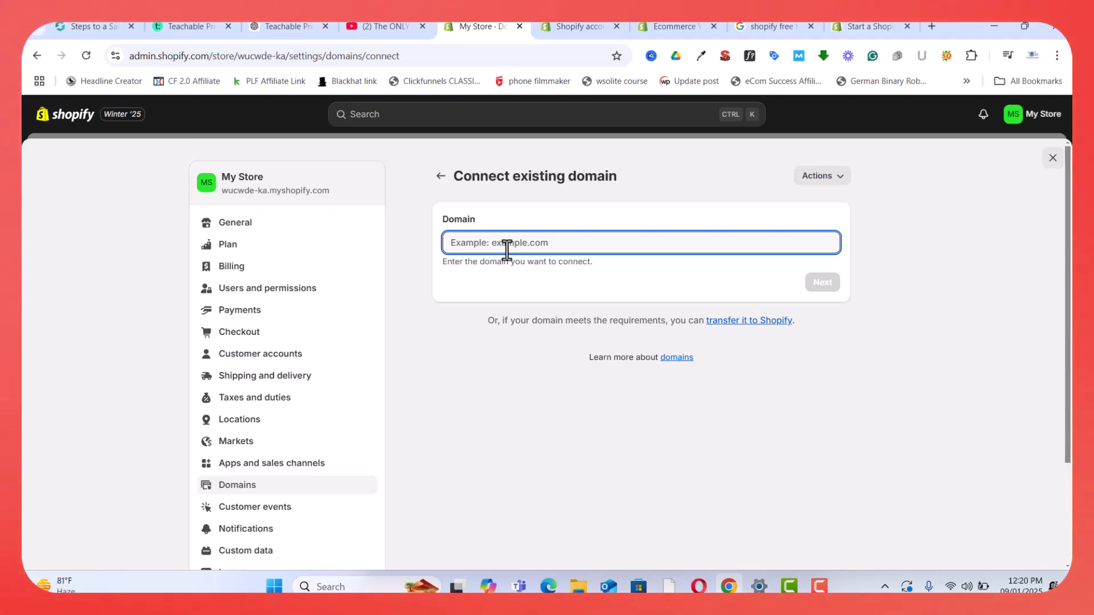
type("jointmayor")
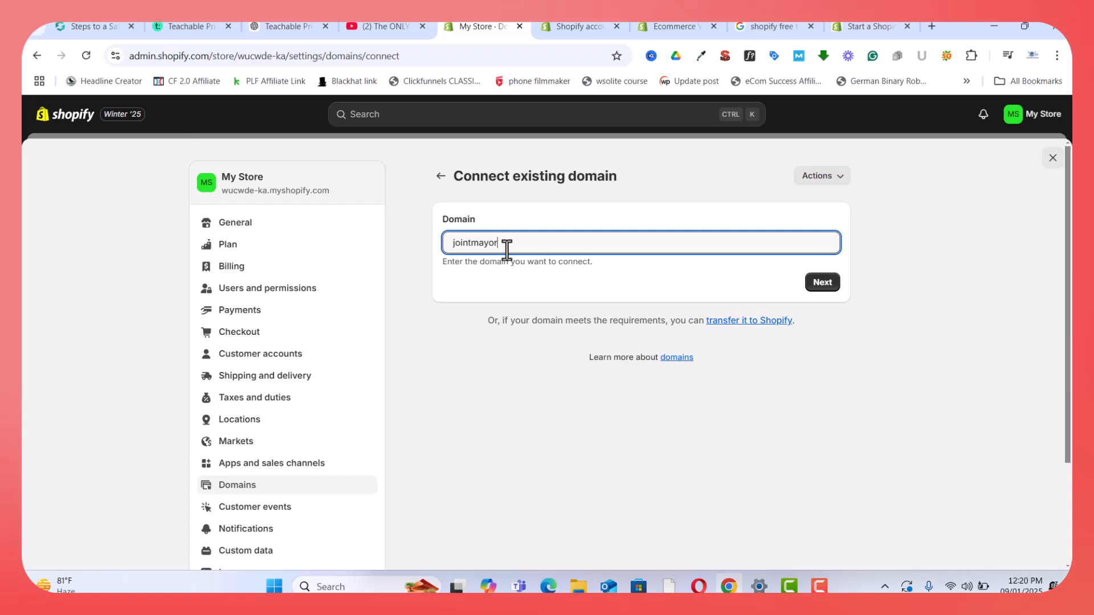
type(".c")
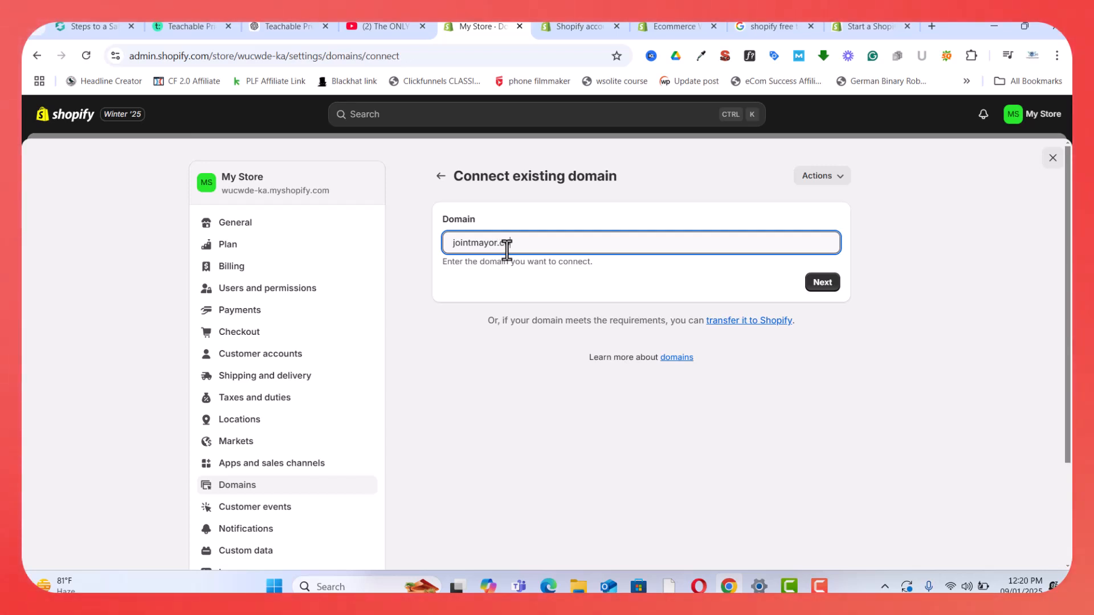
type("om")
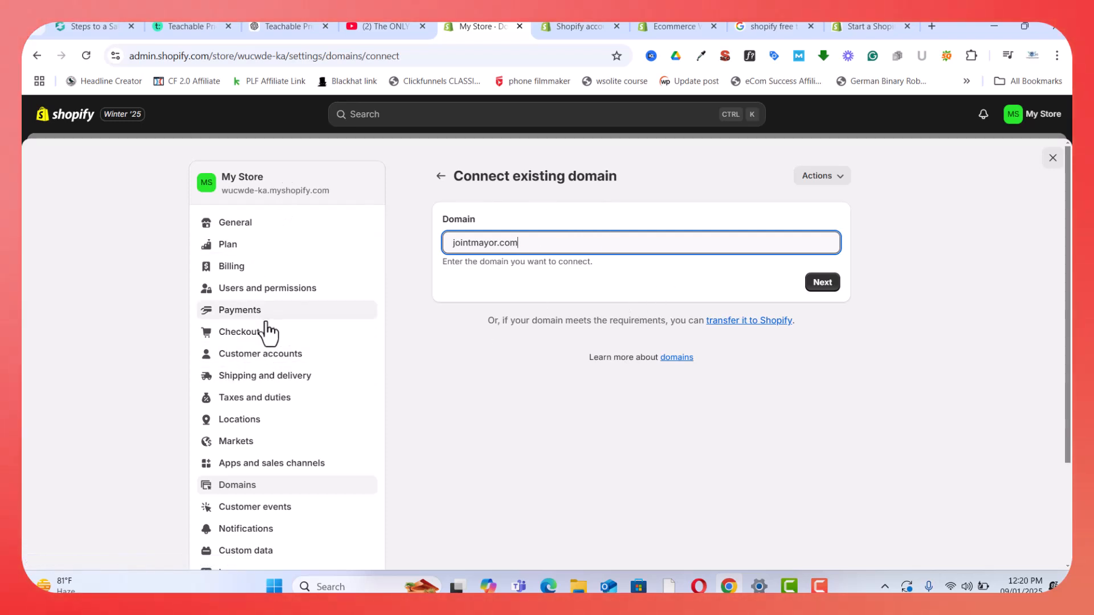
Return to the store admin's home page and review the setup guide and the resource cards below it.
scroll(279, 353, "down", 3)
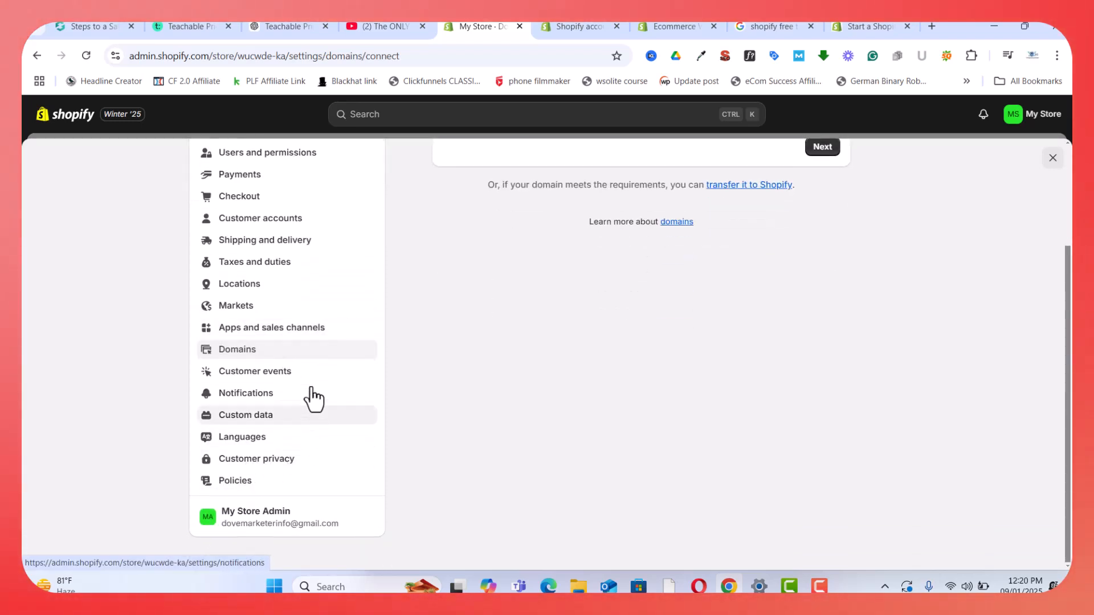
scroll(321, 372, "up", 3)
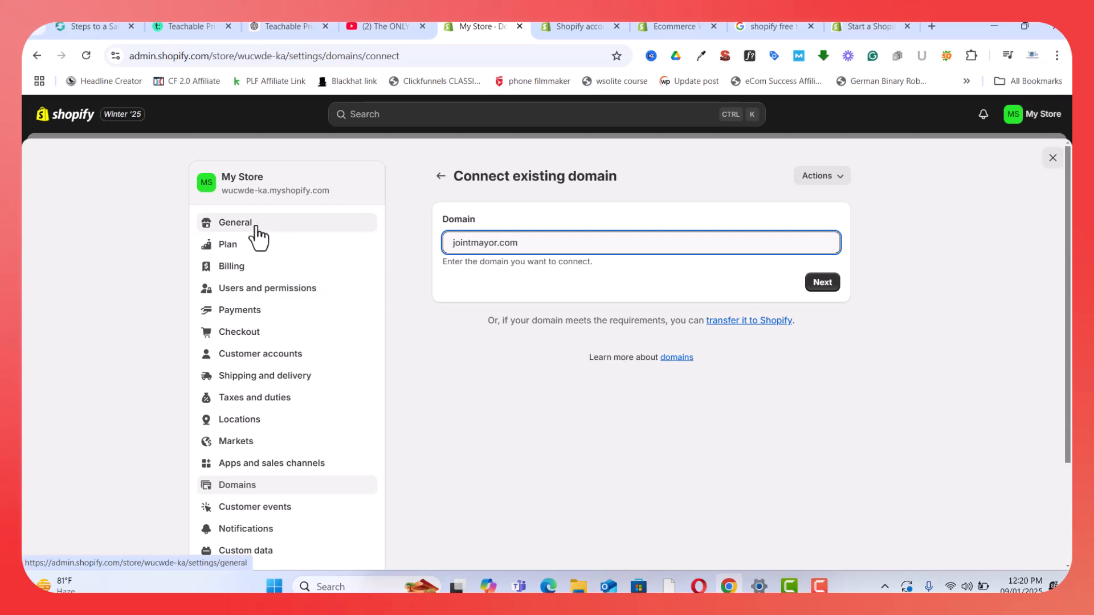
left_click(85, 122)
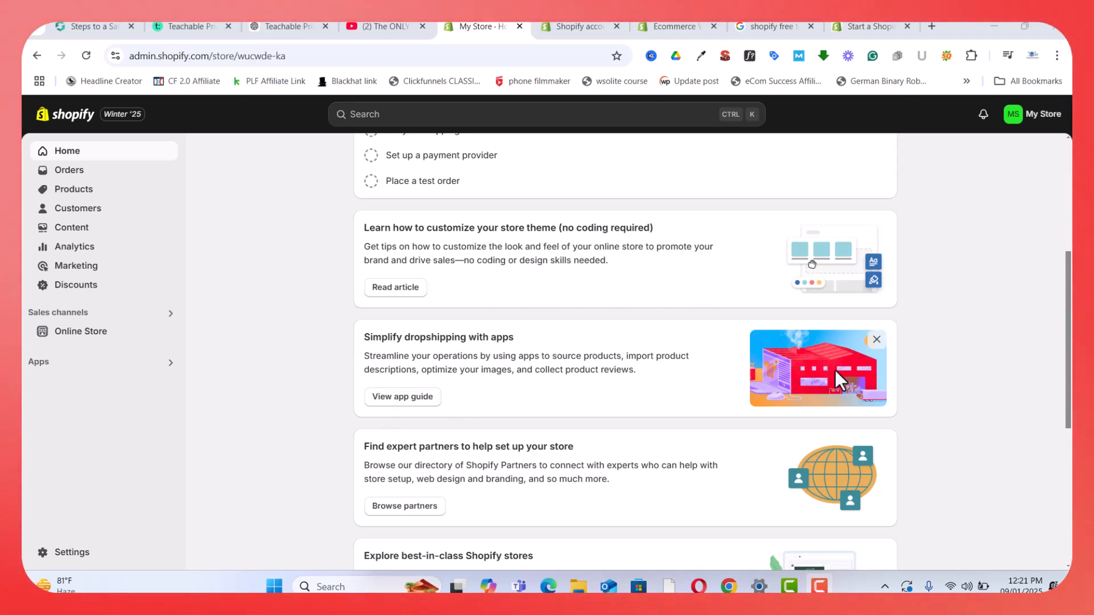
scroll(949, 362, "up", 3)
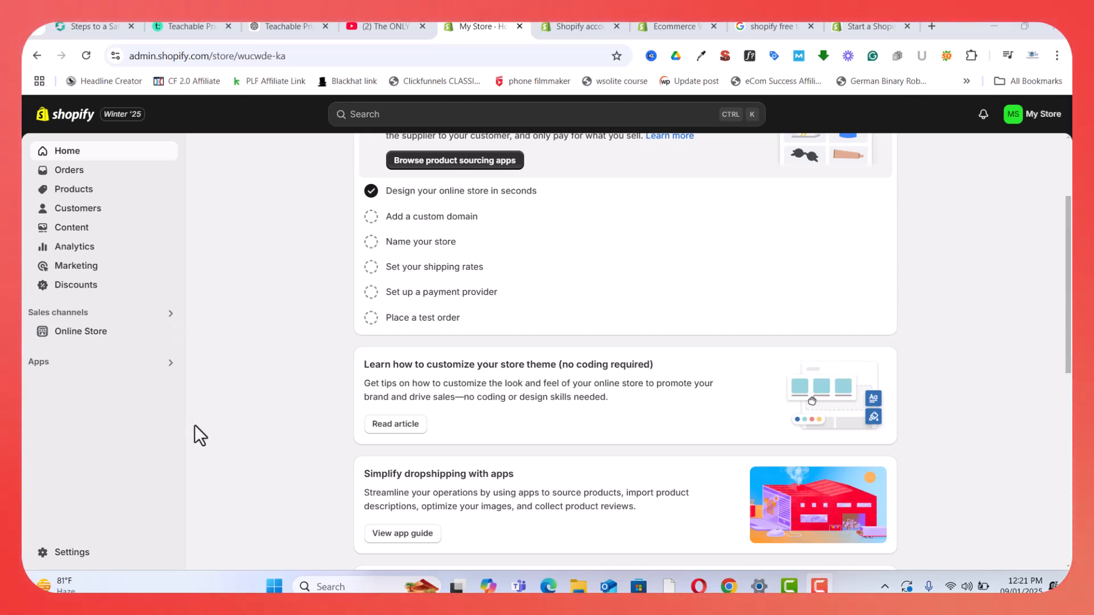
scroll(1013, 345, "up", 3)
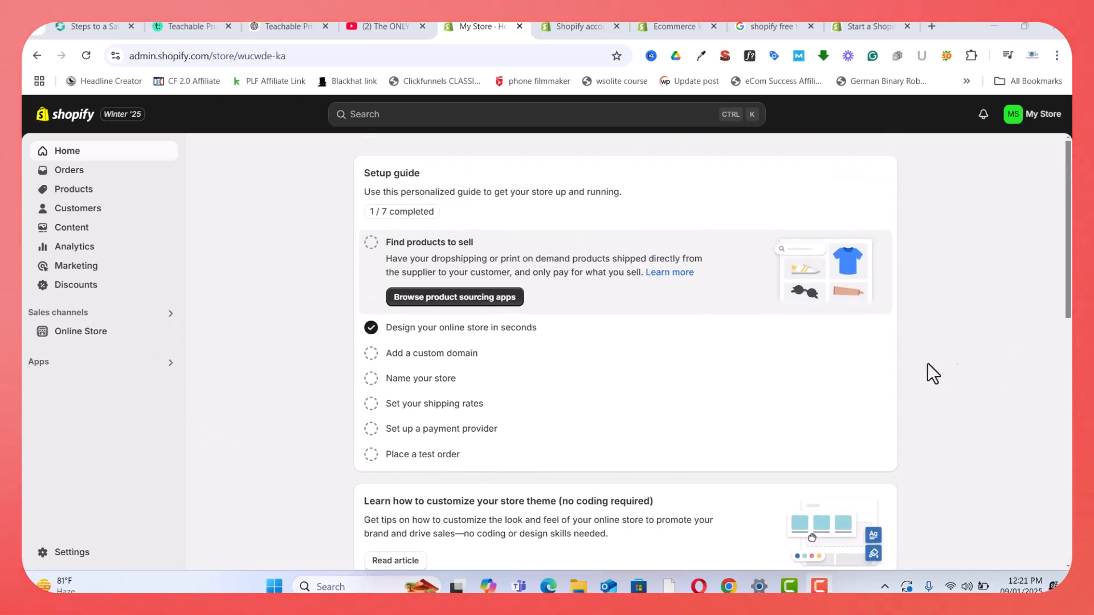
scroll(243, 269, "down", 5)
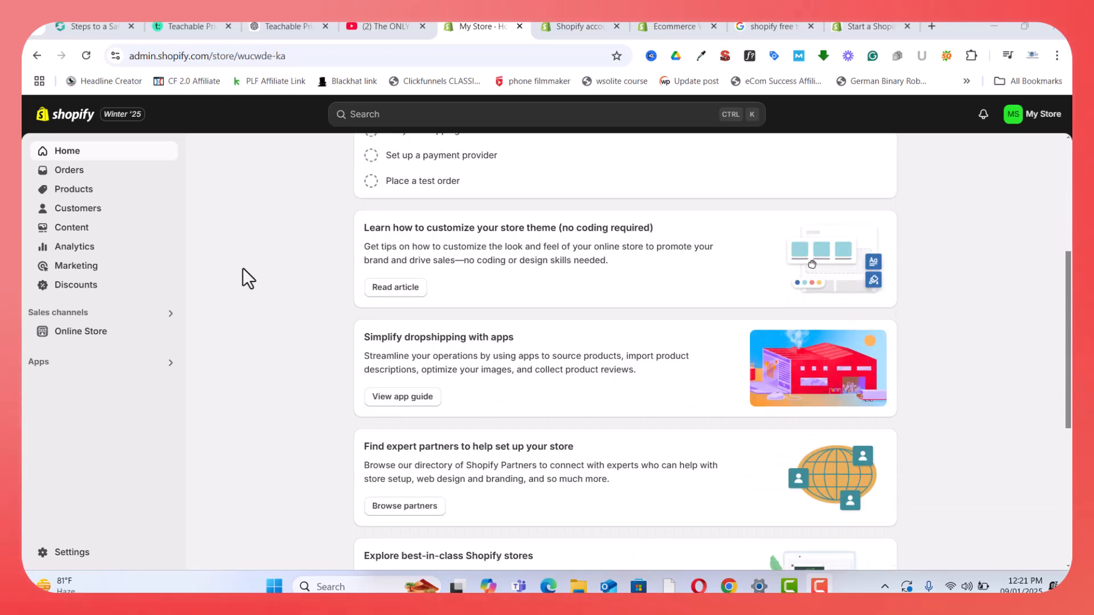